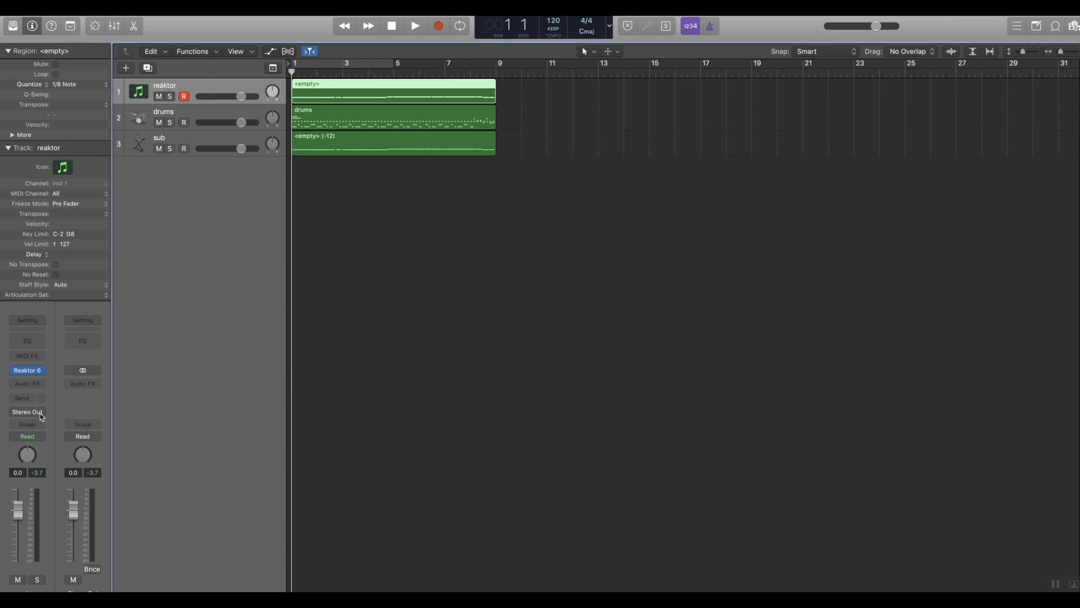
Step: Open the Reaktor 6 instrument, examine how its blocks are wired, and adjust the Monark Filter's cutoff
{"action": "mouse_move", "coordinate": [25, 371]}
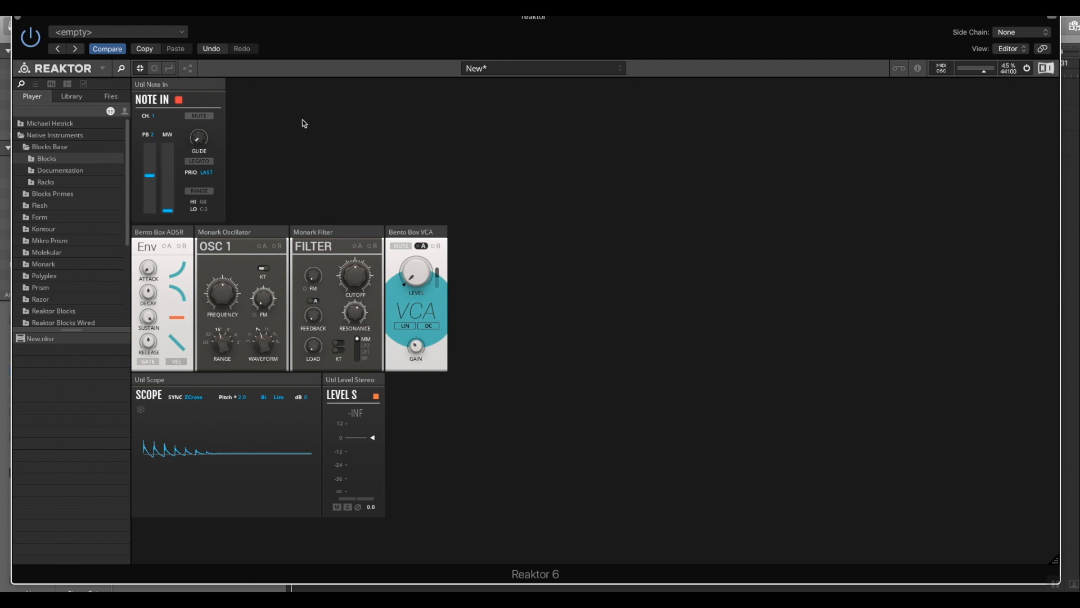
{"action": "left_click", "coordinate": [188, 68]}
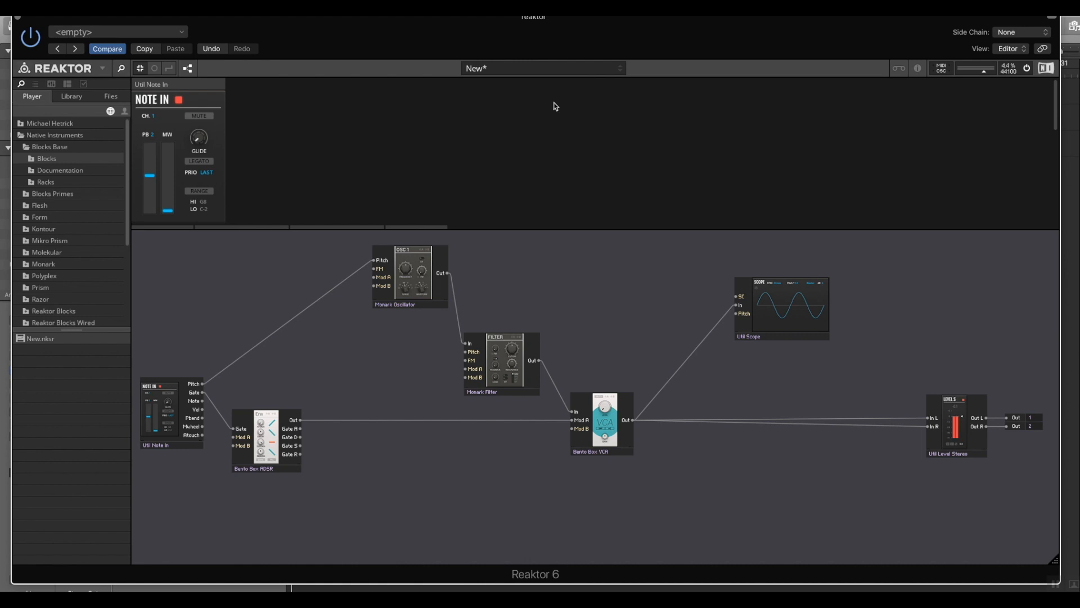
{"action": "scroll", "coordinate": [514, 149], "scroll_direction": "down", "scroll_amount": 2}
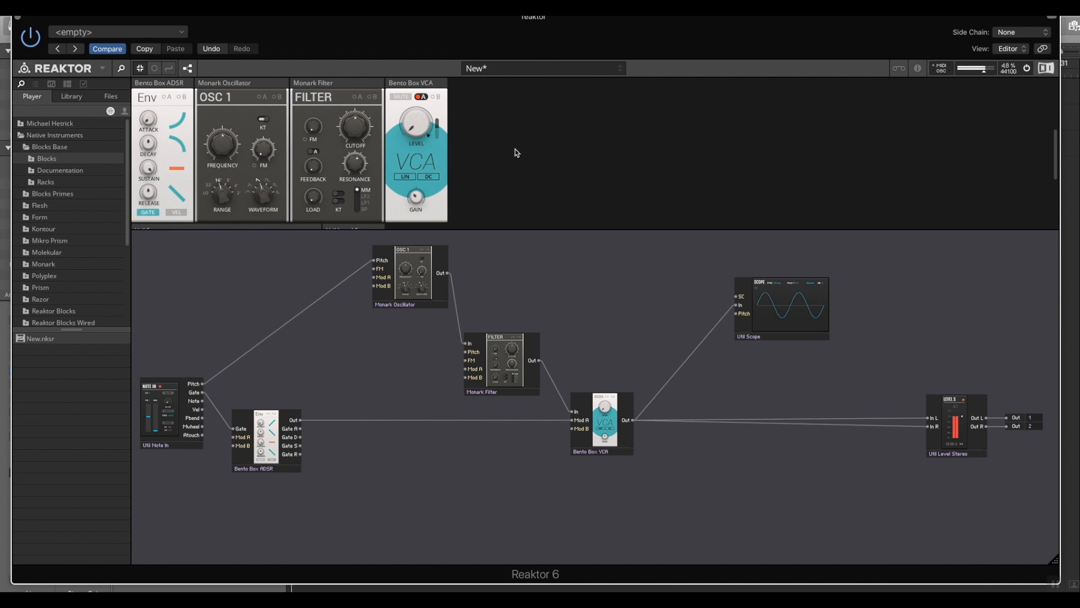
{"action": "left_click", "coordinate": [188, 68]}
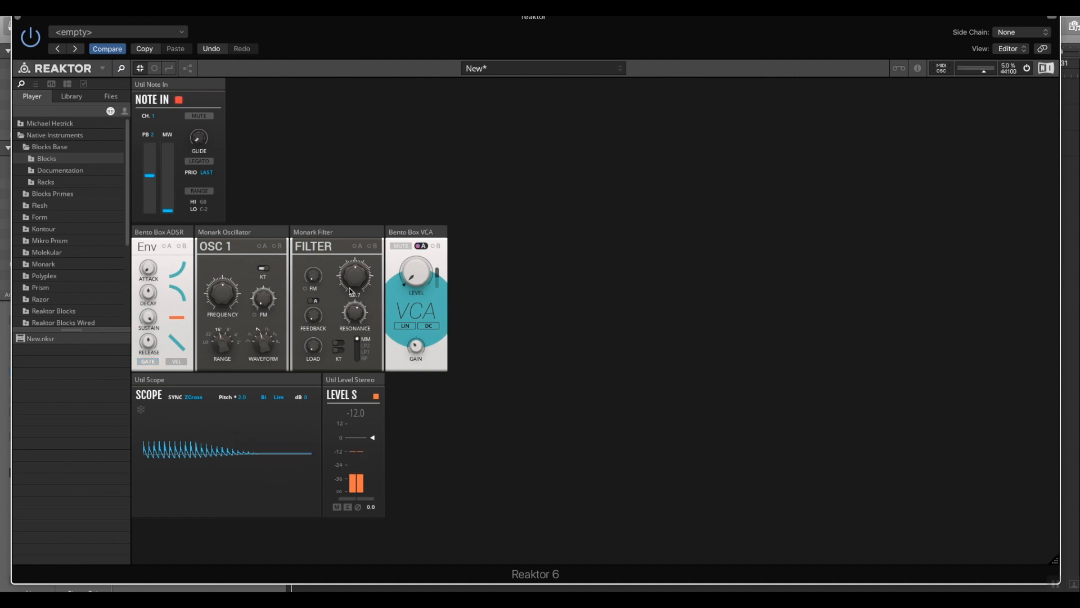
{"action": "left_click_drag", "start_coordinate": [349, 290], "coordinate": [363, 269]}
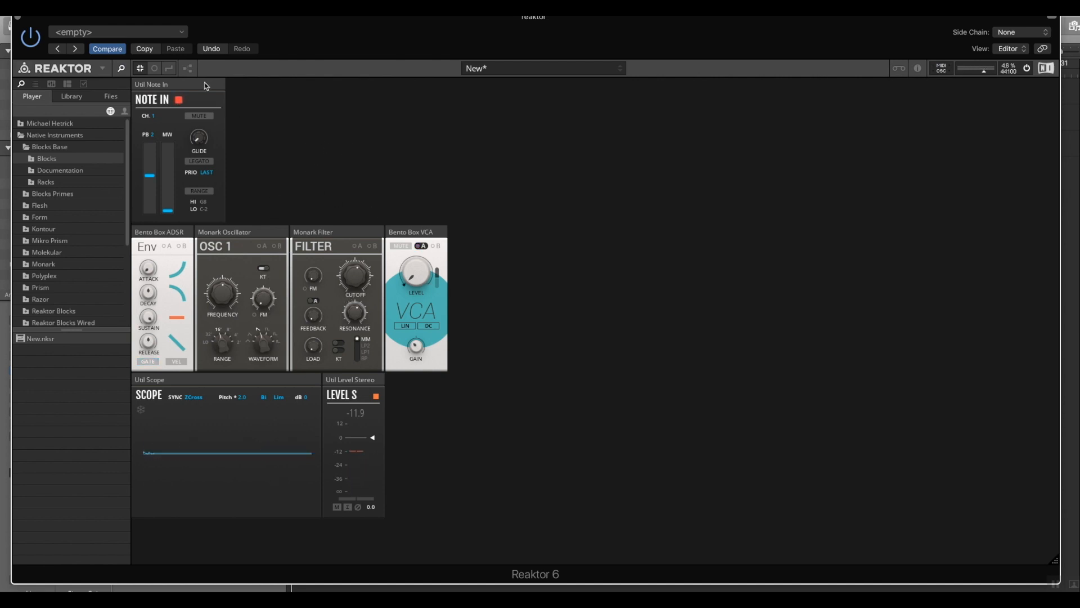
Step: Add a Rounds LFO block to the structure and place it above the Bento Box ADSR, ahead of the filter
{"action": "left_click", "coordinate": [189, 70]}
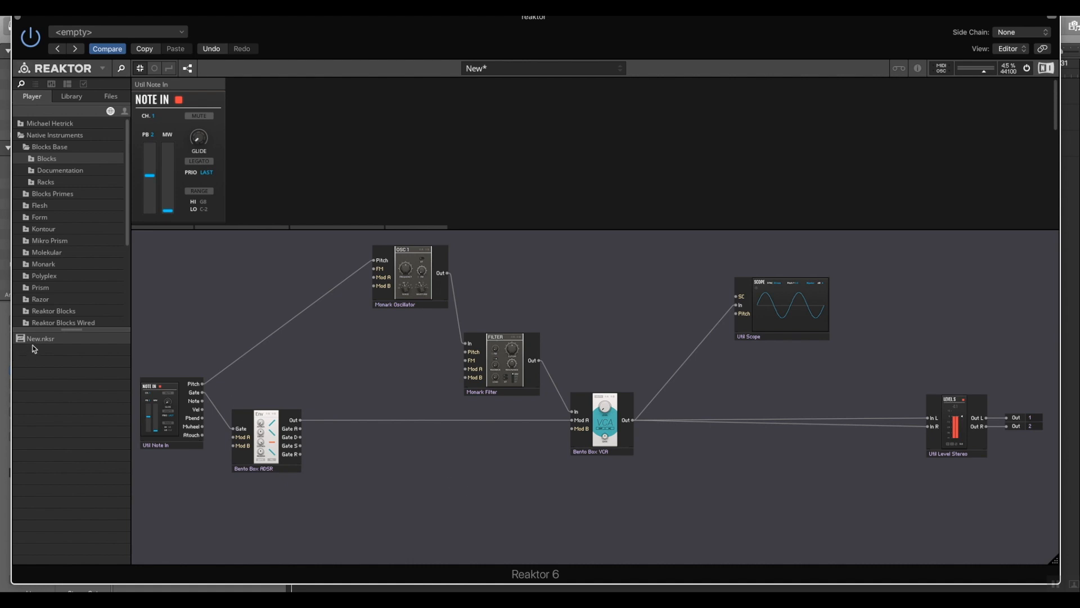
{"action": "double_click", "coordinate": [479, 499]}
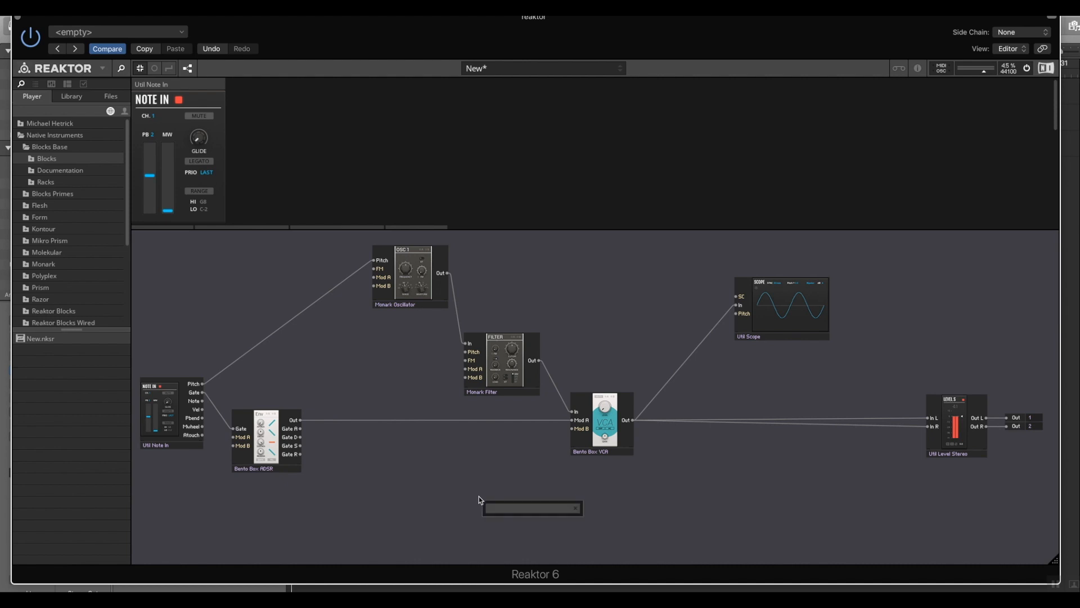
{"action": "type", "text": "lfo"}
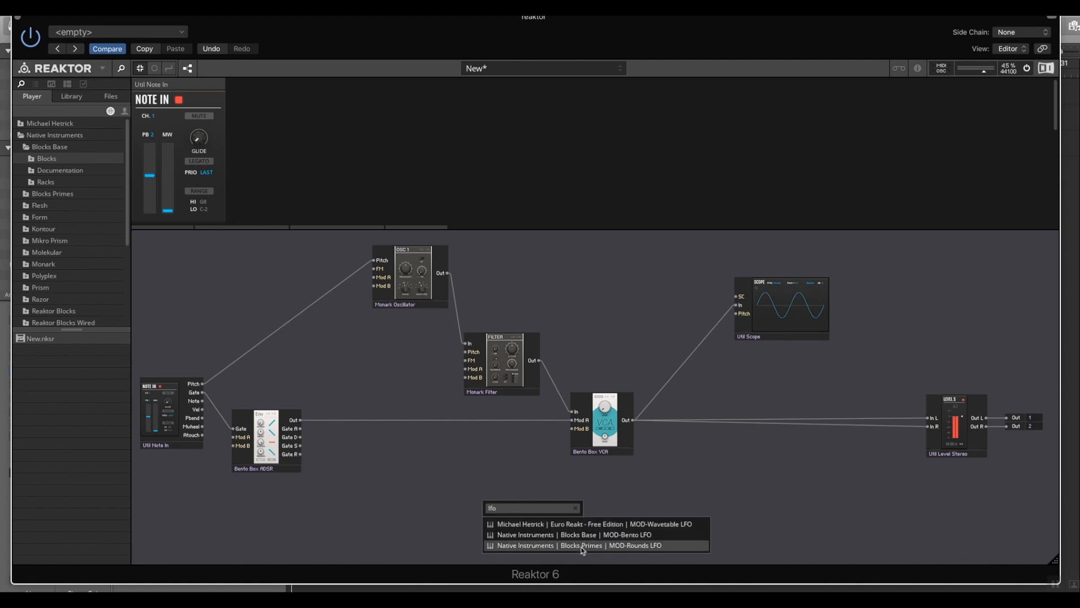
{"action": "left_click", "coordinate": [582, 546]}
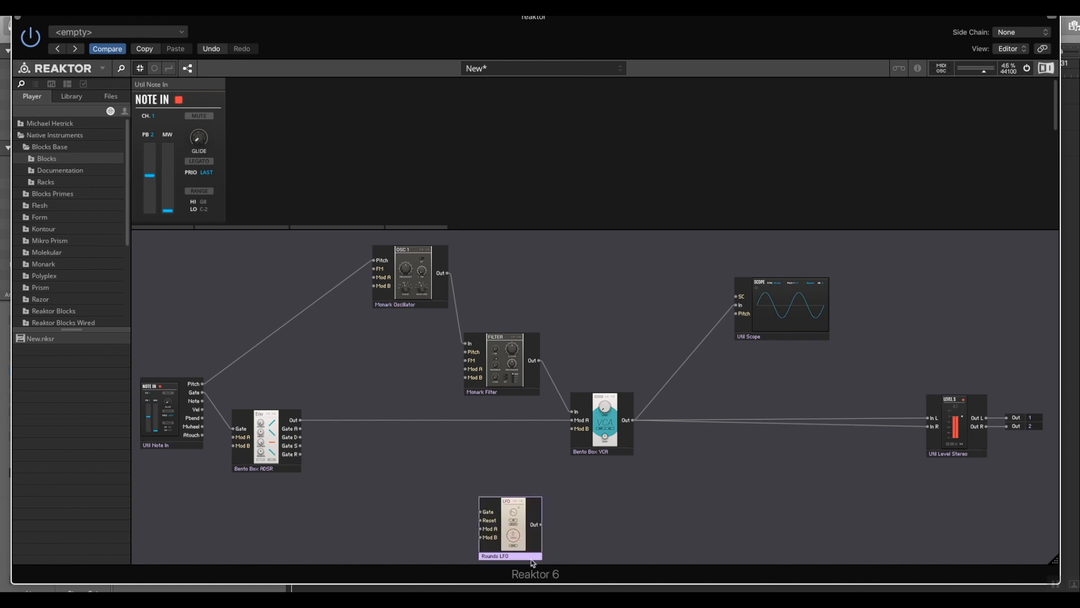
{"action": "left_click_drag", "start_coordinate": [532, 562], "coordinate": [354, 397]}
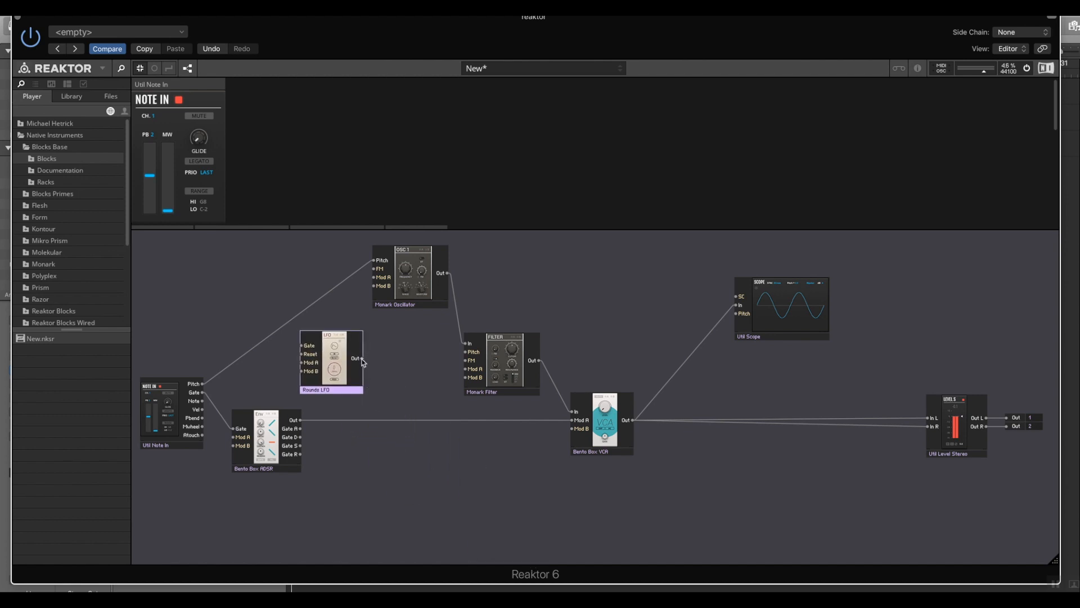
Step: Wire the LFO's output to the FM inputs of the Monark Oscillator and Monark Filter, and Note In's Gate to the LFO's Gate
{"action": "left_click_drag", "start_coordinate": [363, 360], "coordinate": [373, 269]}
{"action": "left_click_drag", "start_coordinate": [363, 362], "coordinate": [465, 363]}
{"action": "left_click_drag", "start_coordinate": [202, 394], "coordinate": [300, 349]}
{"action": "mouse_move", "coordinate": [333, 394]}
{"action": "left_mouse_down"}
{"action": "mouse_move", "coordinate": [343, 397]}
{"action": "mouse_move", "coordinate": [330, 399]}
{"action": "left_mouse_up"}
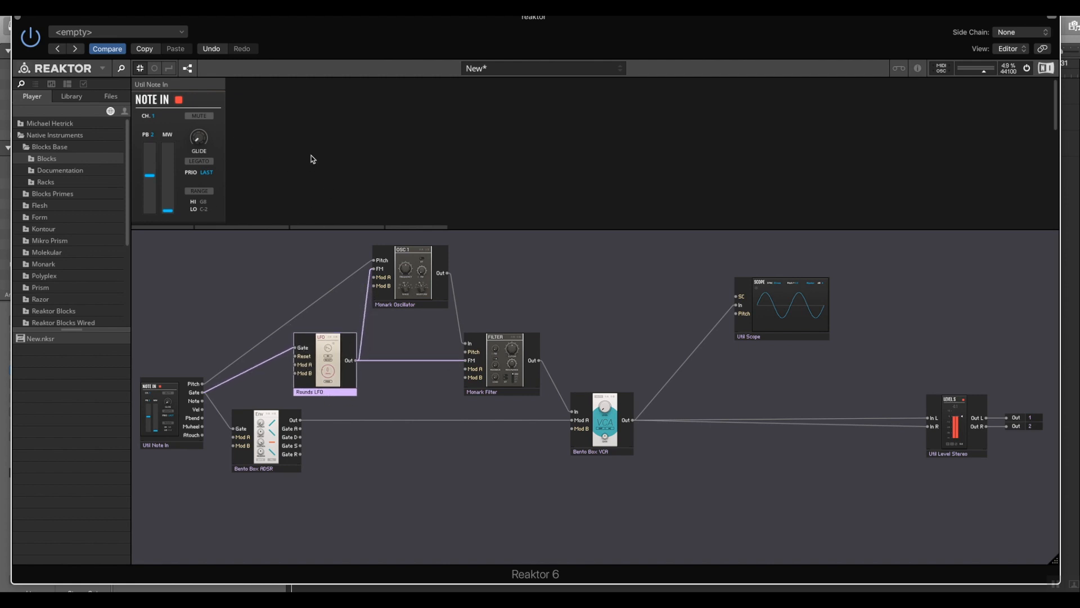
Step: Adjust the Monark Filter's FM amount and move the Rounds LFO panel ahead of the scope in its row
{"action": "left_click", "coordinate": [187, 68]}
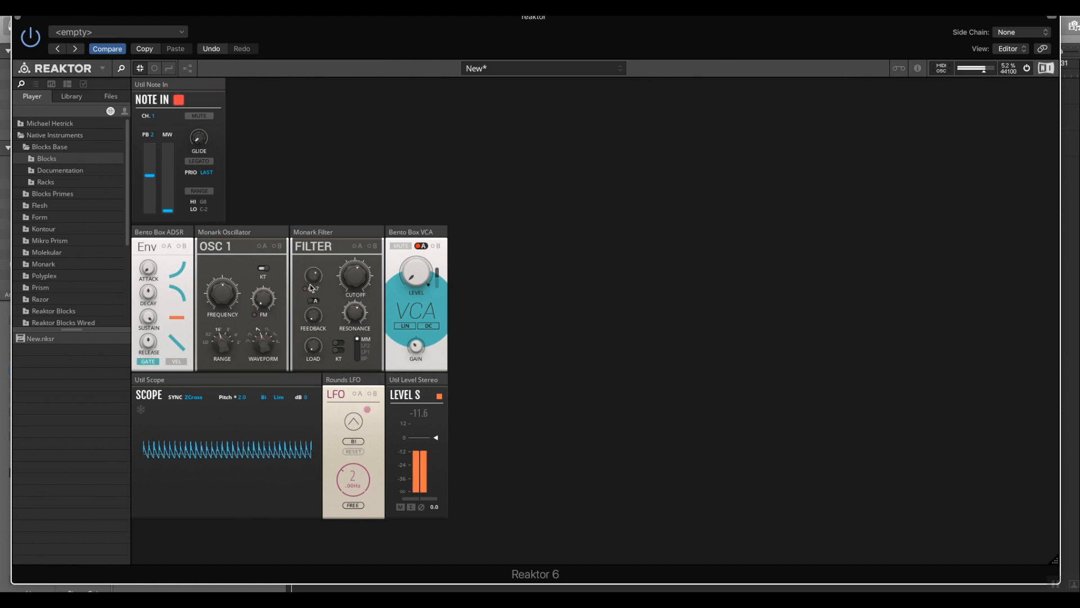
{"action": "left_click_drag", "start_coordinate": [312, 289], "coordinate": [363, 329]}
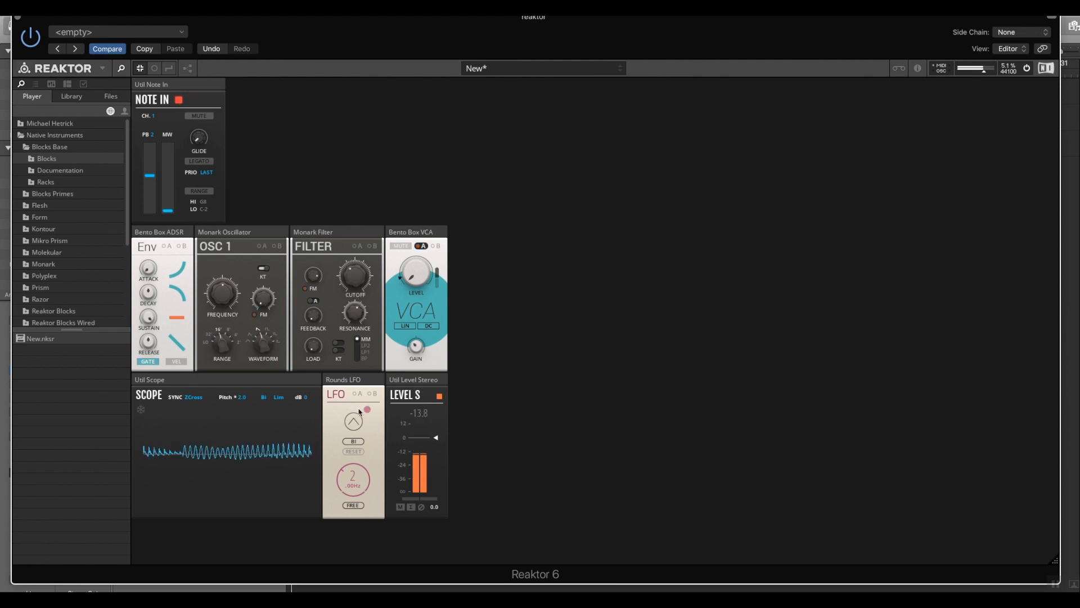
{"action": "left_click_drag", "start_coordinate": [336, 377], "coordinate": [143, 382]}
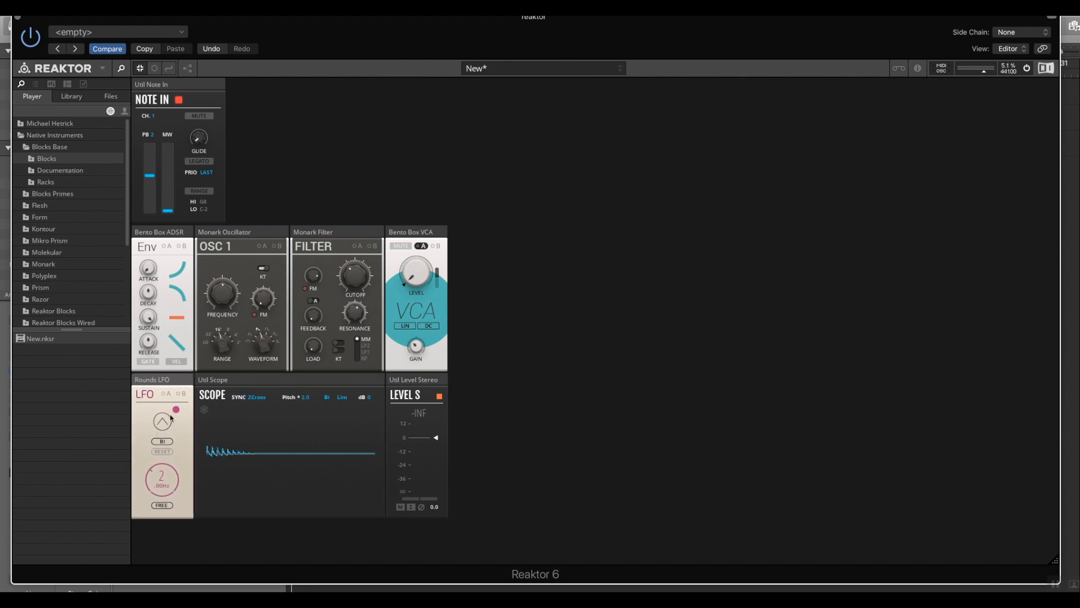
Step: Set the Rounds LFO to a square wave synced to the host at a 1/8 rate
{"action": "left_click", "coordinate": [162, 424]}
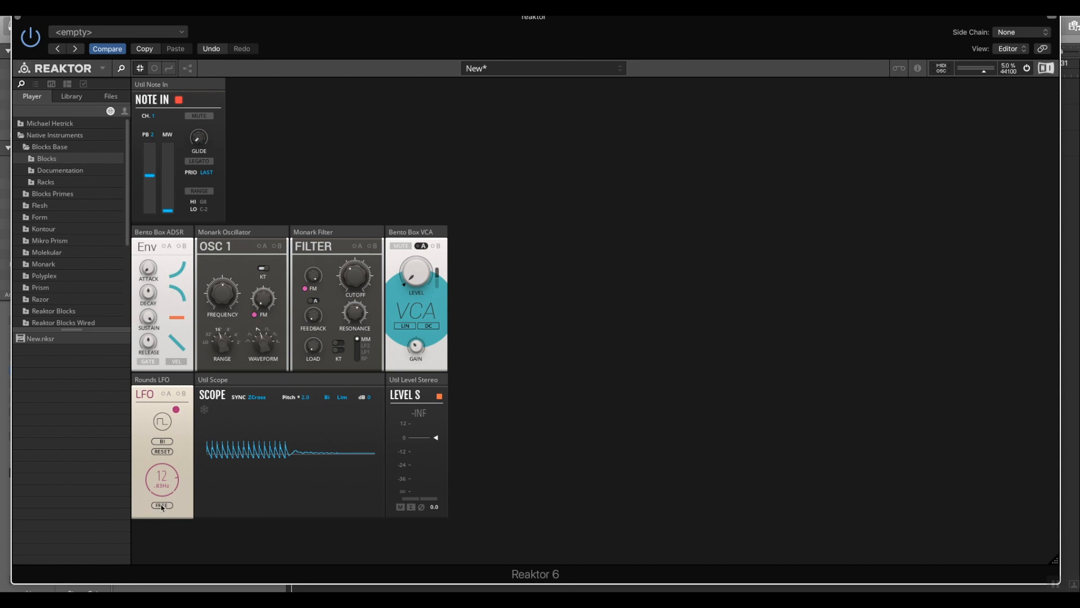
{"action": "left_click", "coordinate": [162, 505]}
{"action": "left_click", "coordinate": [162, 505]}
{"action": "mouse_move", "coordinate": [164, 485]}
{"action": "left_mouse_down"}
{"action": "mouse_move", "coordinate": [164, 500]}
{"action": "mouse_move", "coordinate": [163, 474]}
{"action": "left_mouse_up"}
Step: Adjust the Monark Filter's FM amount and cutoff to shape the LFO modulation
{"action": "left_click_drag", "start_coordinate": [314, 280], "coordinate": [330, 449]}
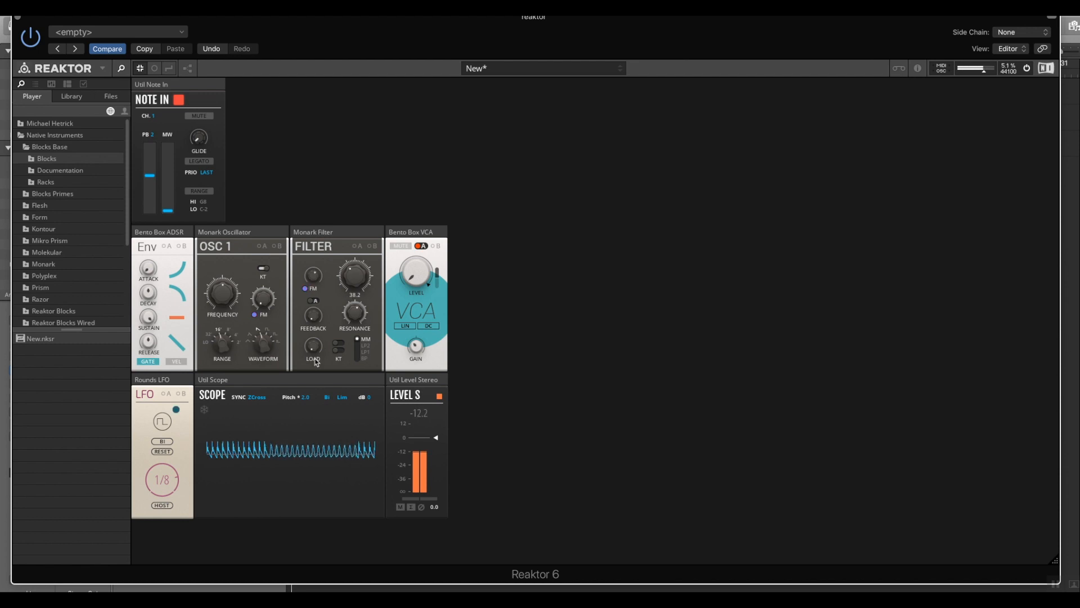
{"action": "left_click_drag", "start_coordinate": [355, 300], "coordinate": [307, 310]}
{"action": "left_click_drag", "start_coordinate": [358, 280], "coordinate": [361, 245]}
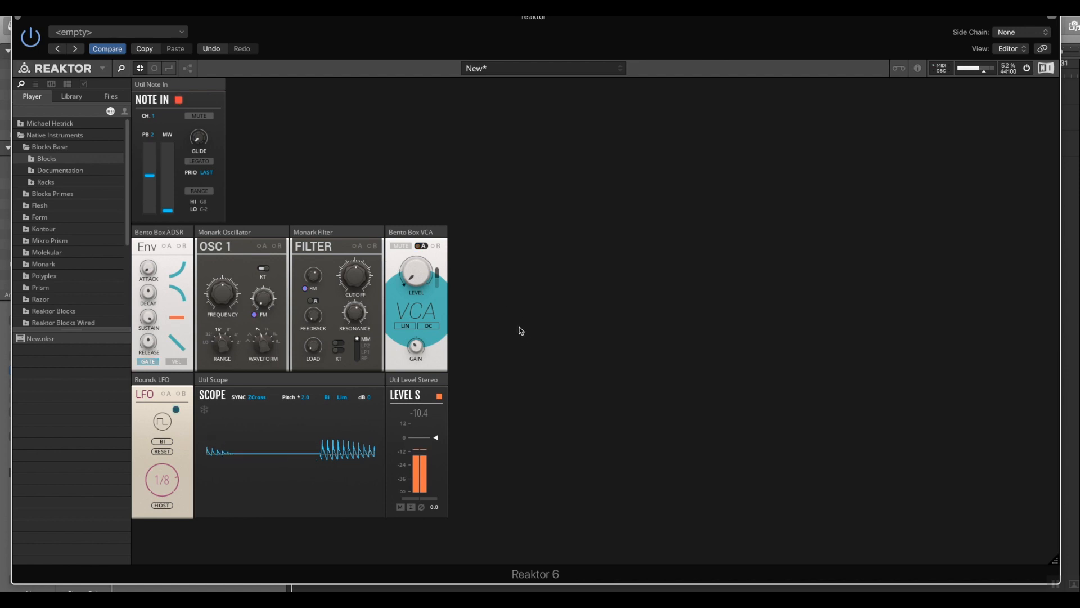
Step: Add a Rounds Delay block to the structure and place it just past the Bento Box VCA
{"action": "left_click", "coordinate": [188, 69]}
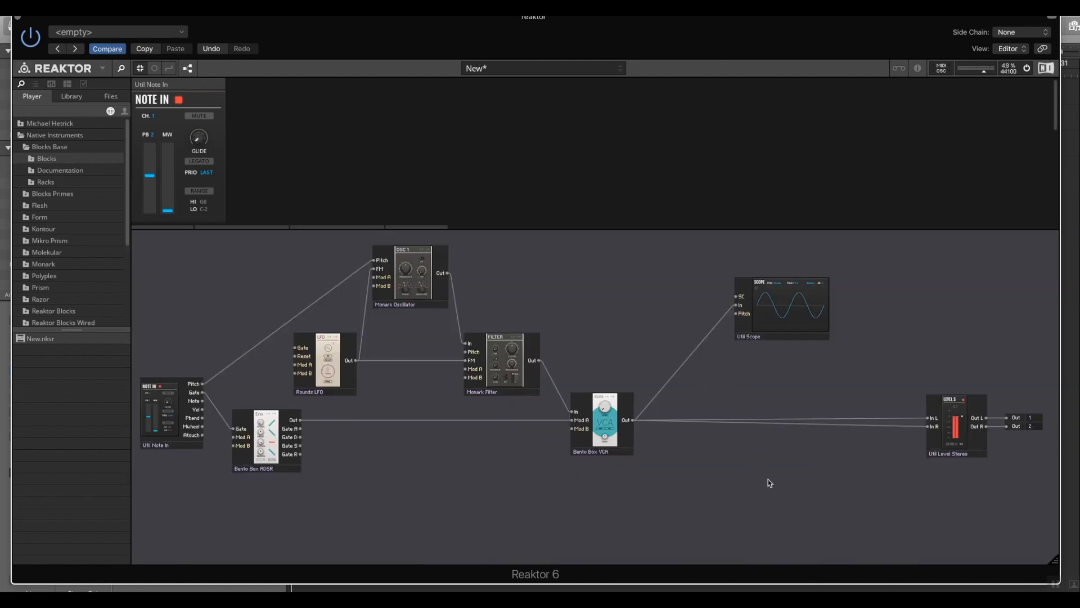
{"action": "double_click", "coordinate": [764, 484]}
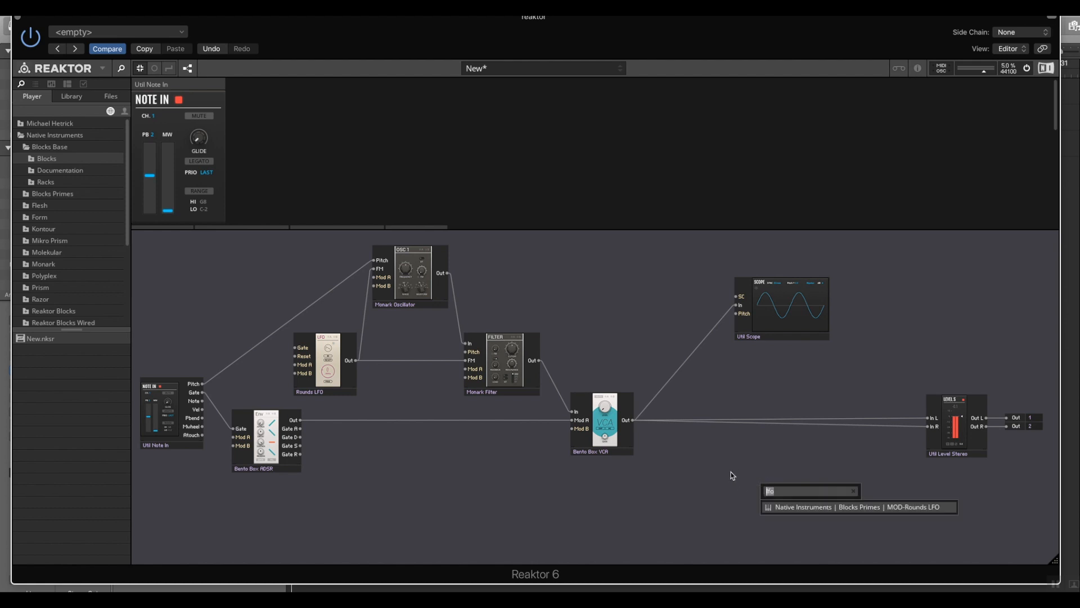
{"action": "type", "text": "dela"}
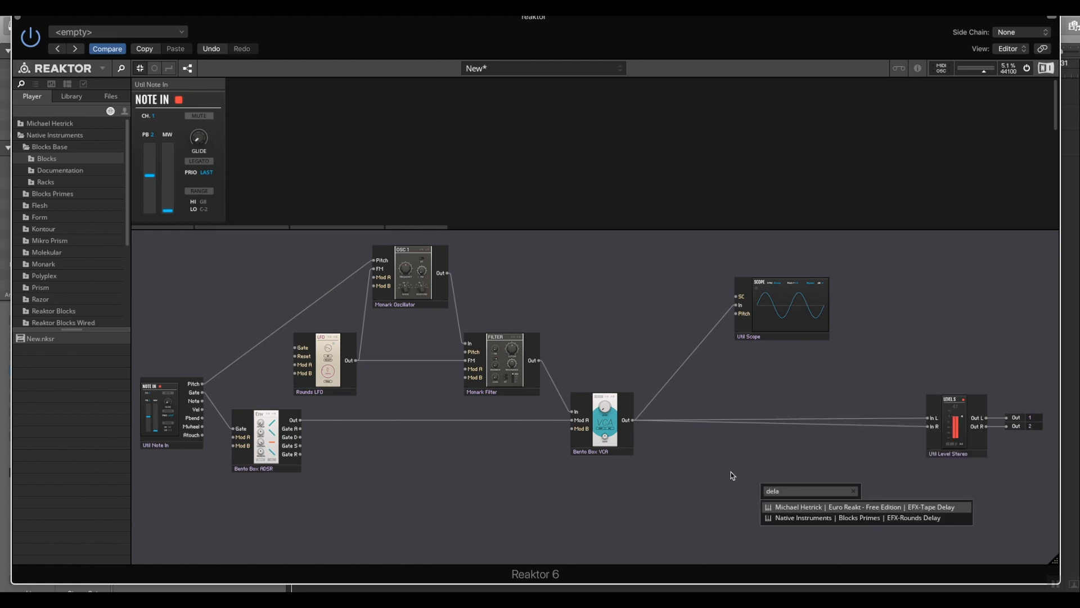
{"action": "left_click", "coordinate": [843, 518]}
{"action": "left_click_drag", "start_coordinate": [815, 540], "coordinate": [711, 527]}
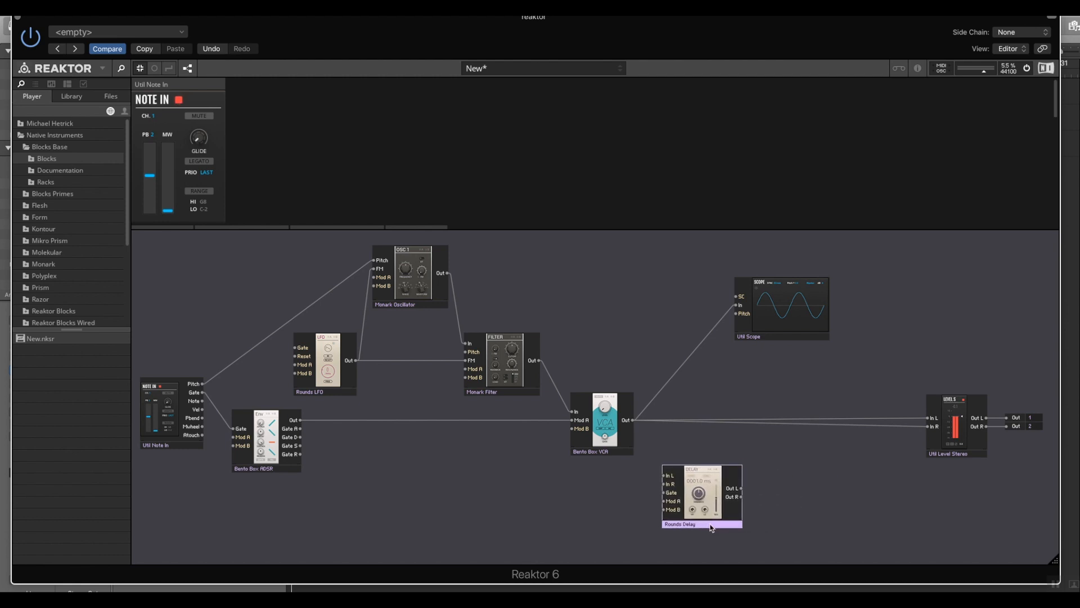
Step: Add a Rounds Reverb block and place it between the delay and the Level Stereo block
{"action": "double_click", "coordinate": [856, 531]}
{"action": "type", "text": "reverb"}
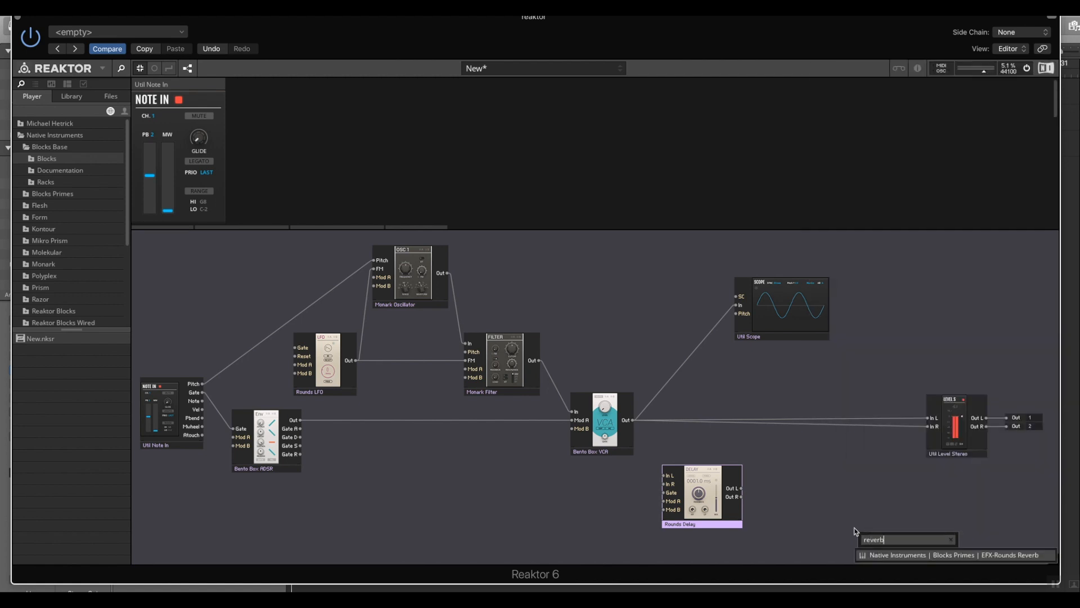
{"action": "key", "text": "Return"}
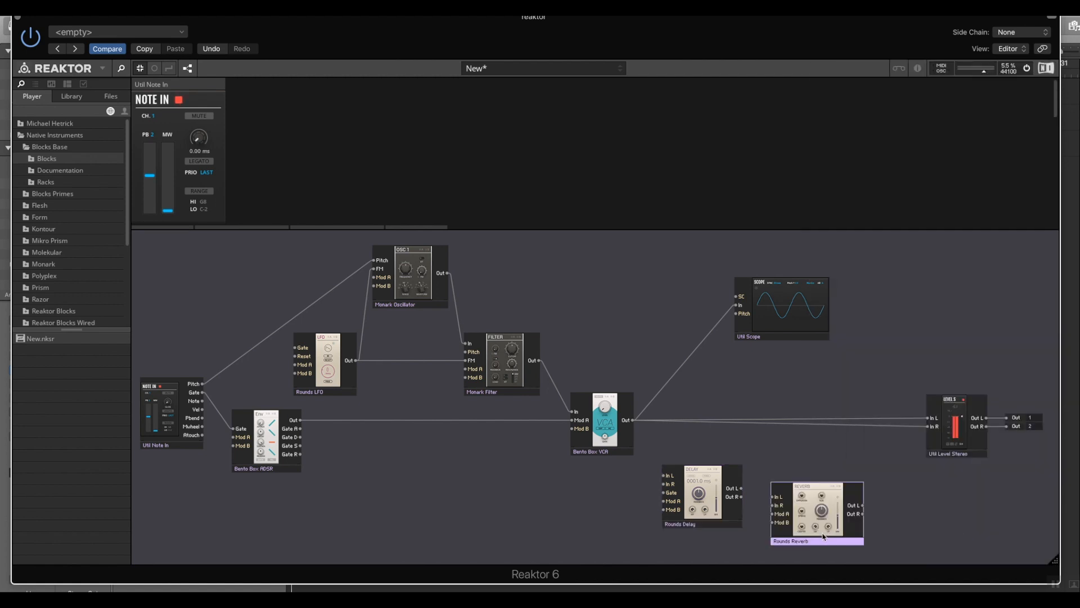
{"action": "left_click_drag", "start_coordinate": [826, 547], "coordinate": [841, 501]}
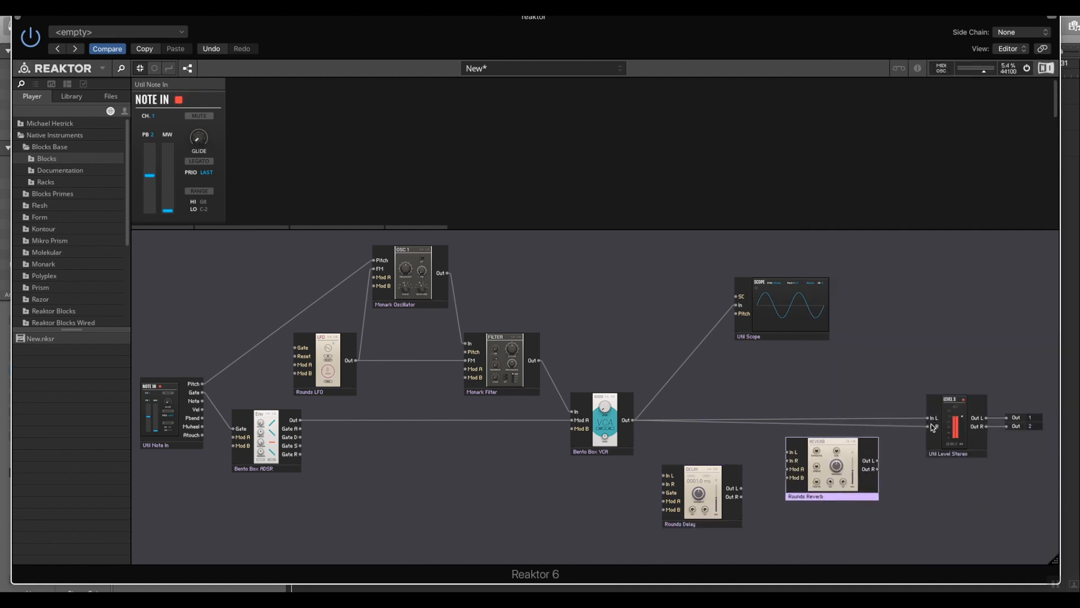
Step: Feed Level Stereo from the reverb's outputs instead of the VCA, and line up the reverb and delay in front of it
{"action": "mouse_move", "coordinate": [930, 430]}
{"action": "left_mouse_down"}
{"action": "mouse_move", "coordinate": [912, 426]}
{"action": "mouse_move", "coordinate": [924, 420]}
{"action": "left_mouse_up"}
{"action": "left_click_drag", "start_coordinate": [858, 499], "coordinate": [930, 431]}
{"action": "left_click_drag", "start_coordinate": [731, 525], "coordinate": [771, 462]}
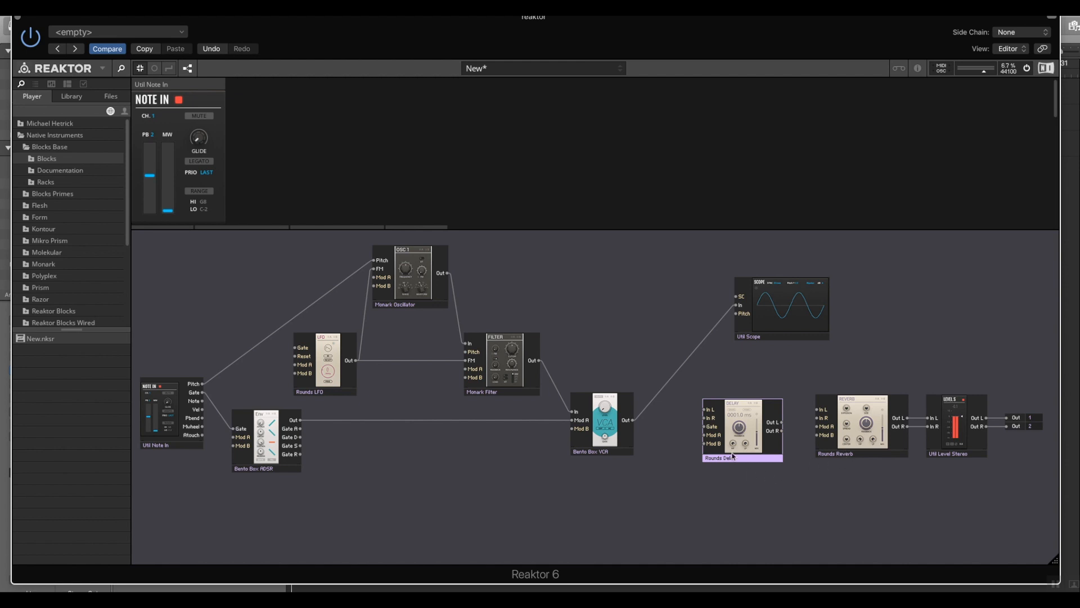
{"action": "left_click_drag", "start_coordinate": [768, 464], "coordinate": [779, 449]}
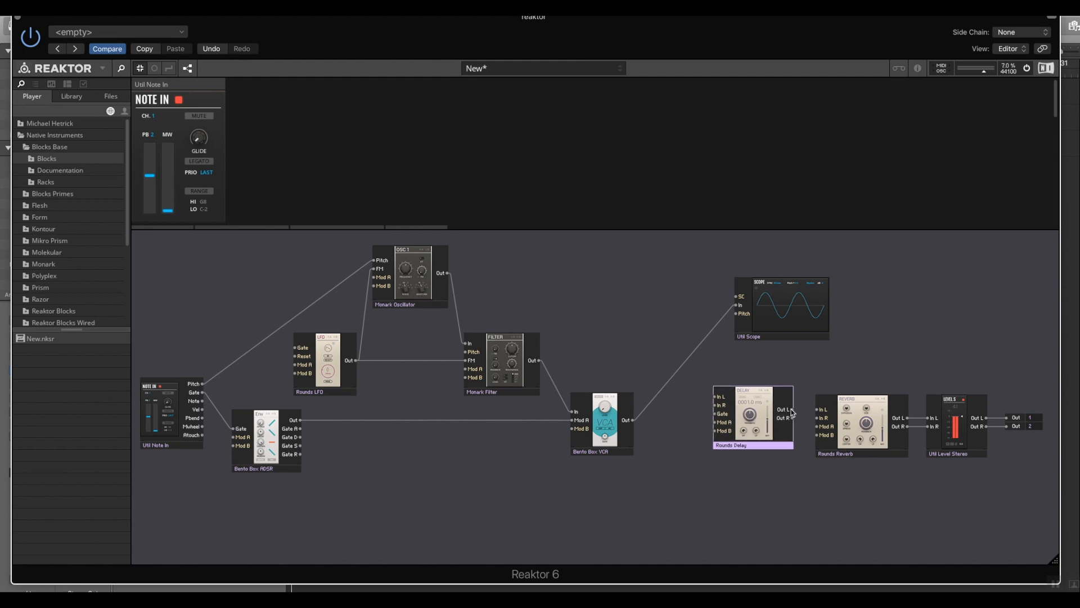
Step: Wire the delay's outputs to the reverb's L and R inputs, and the VCA's output to both delay inputs
{"action": "left_click_drag", "start_coordinate": [792, 409], "coordinate": [816, 417]}
{"action": "left_click_drag", "start_coordinate": [634, 419], "coordinate": [716, 397]}
{"action": "left_click_drag", "start_coordinate": [634, 420], "coordinate": [715, 405]}
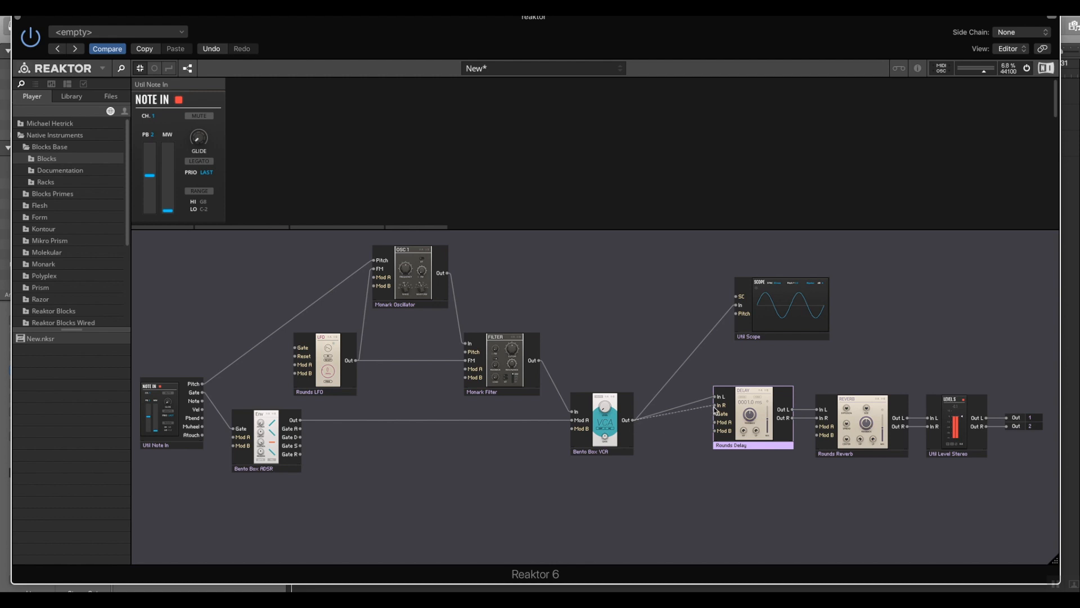
{"action": "left_click", "coordinate": [752, 447]}
Step: Arrange the panels with the delay and reverb beside the LFO, and the scope and Level Stereo in the row below
{"action": "left_click", "coordinate": [187, 68]}
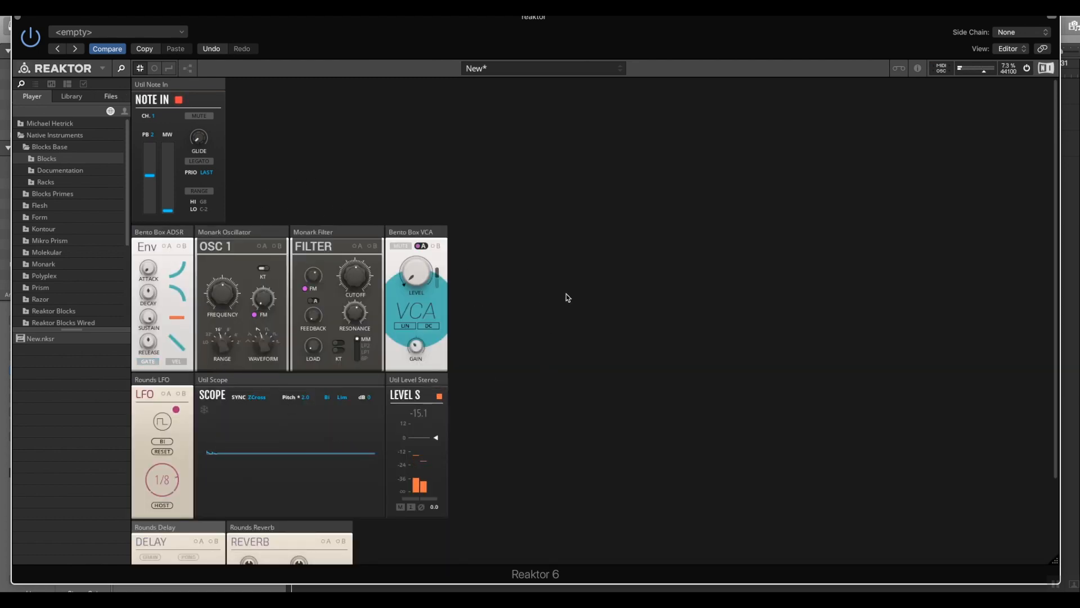
{"action": "scroll", "coordinate": [567, 297], "scroll_direction": "down", "scroll_amount": 3}
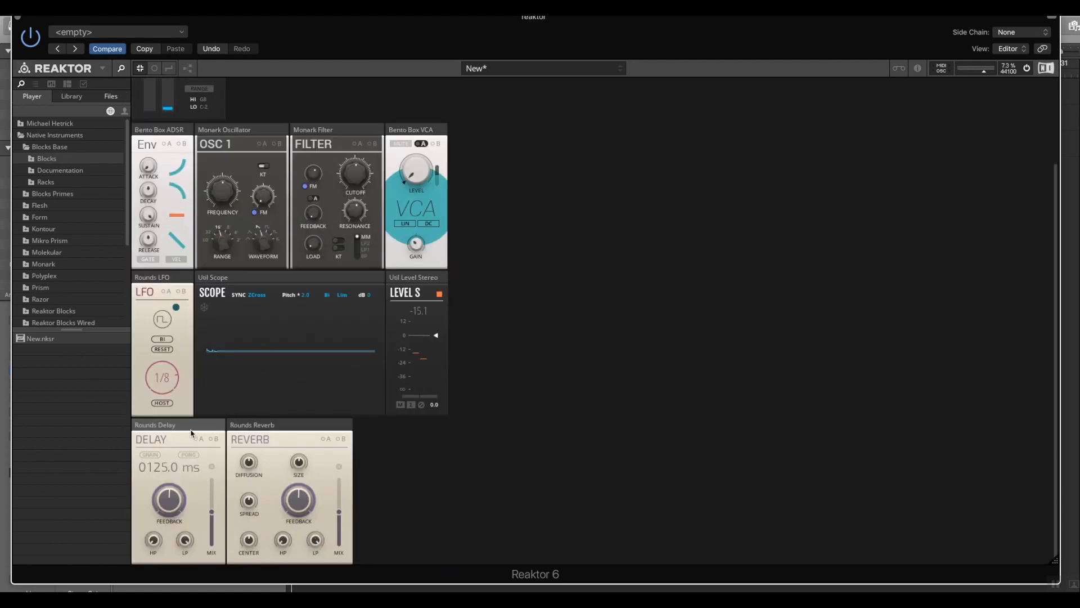
{"action": "left_click_drag", "start_coordinate": [191, 429], "coordinate": [212, 334]}
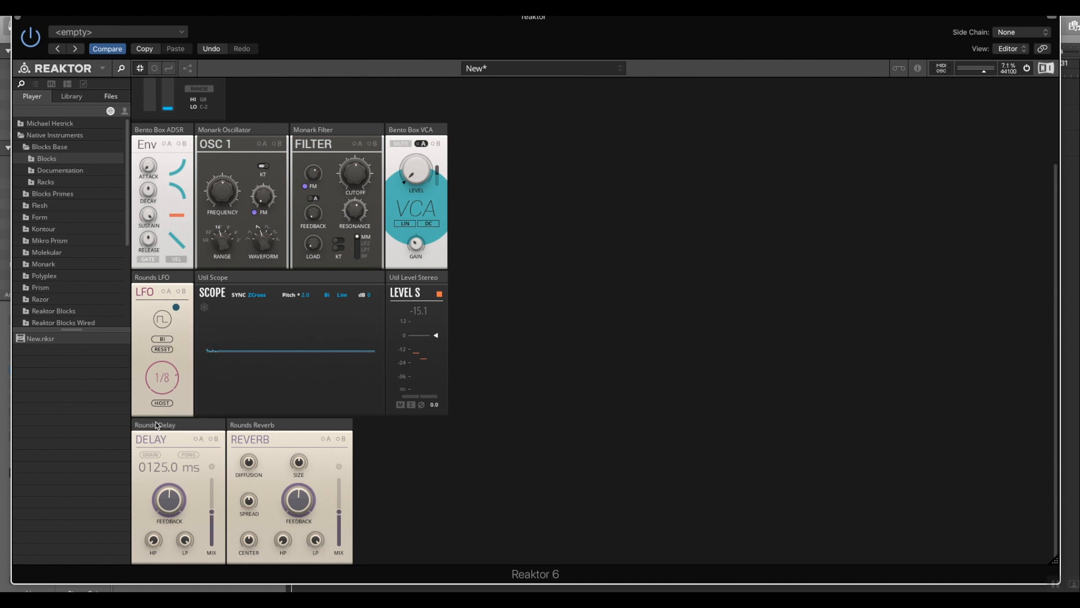
{"action": "left_click_drag", "start_coordinate": [156, 425], "coordinate": [207, 301]}
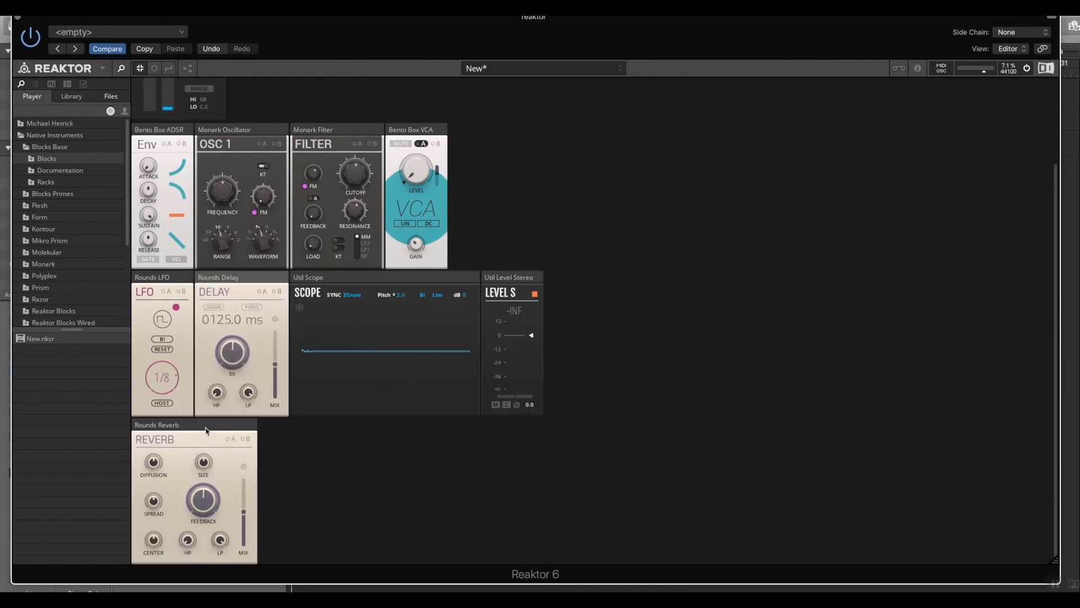
{"action": "left_click_drag", "start_coordinate": [206, 431], "coordinate": [372, 290]}
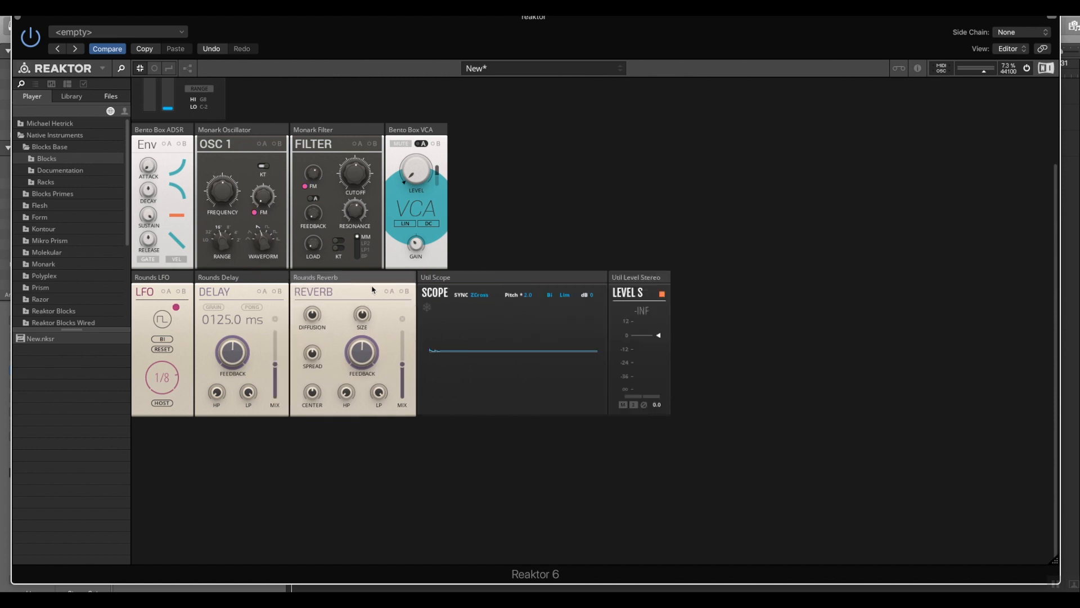
{"action": "left_click_drag", "start_coordinate": [473, 281], "coordinate": [188, 429]}
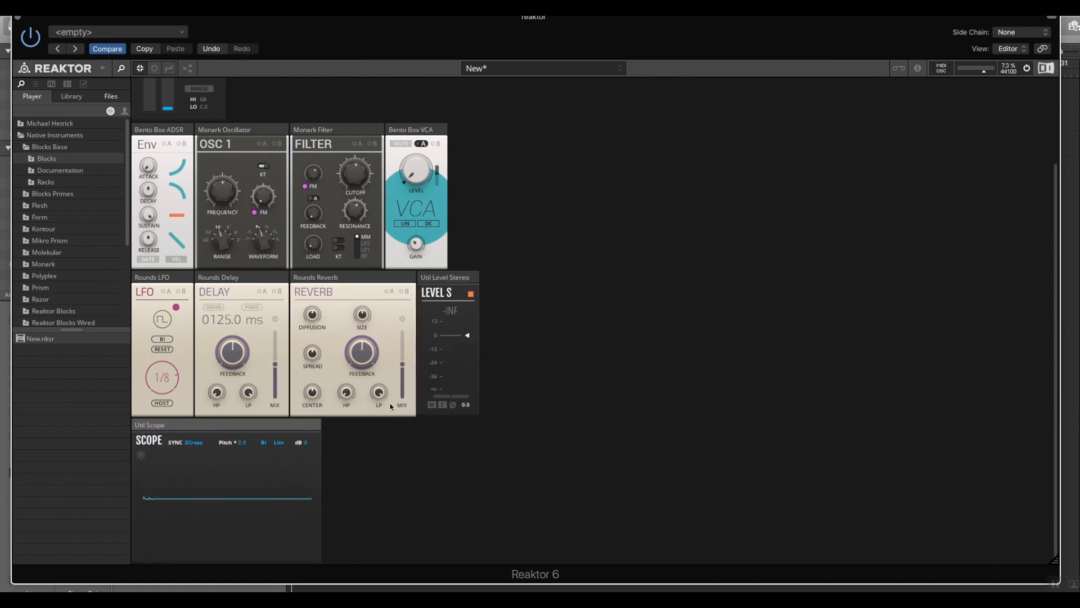
{"action": "left_click_drag", "start_coordinate": [456, 280], "coordinate": [364, 426]}
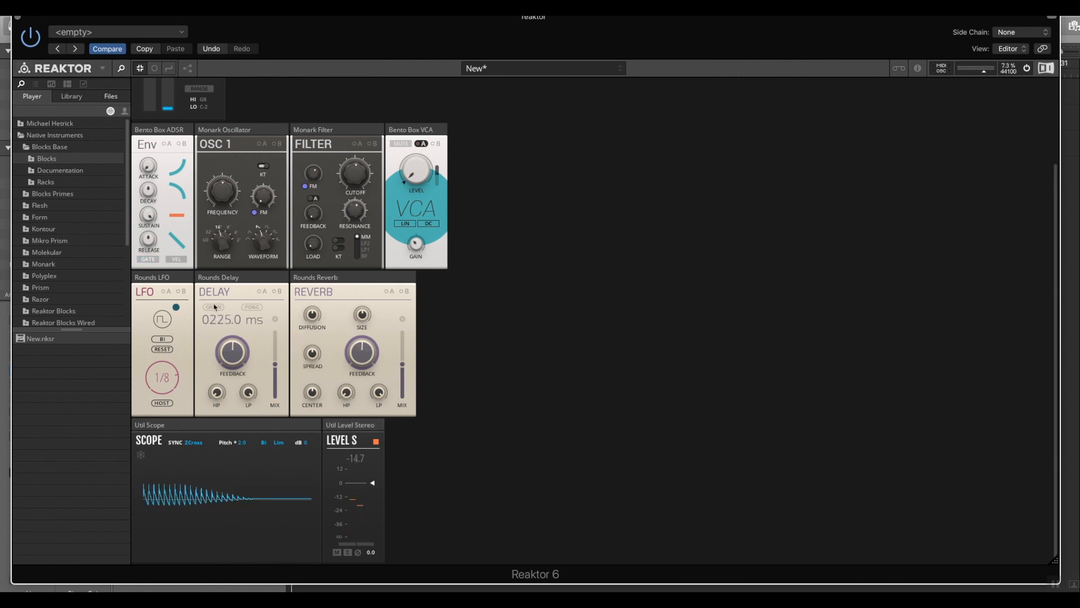
Step: Switch the Rounds Delay to external sync with a 01/04 delay time and enable its Pong mode
{"action": "left_click", "coordinate": [231, 324]}
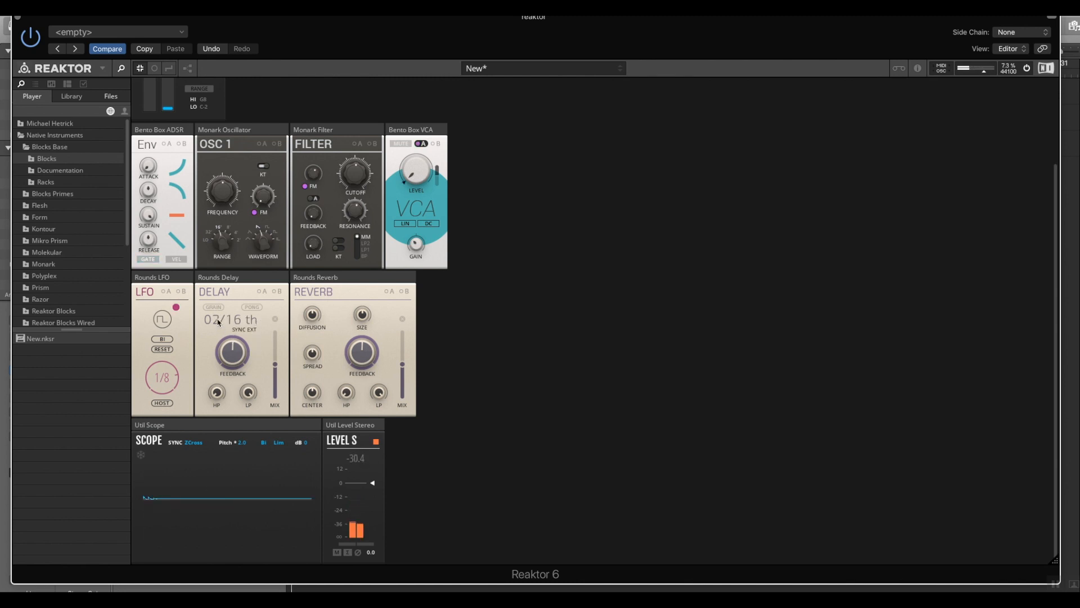
{"action": "left_click_drag", "start_coordinate": [209, 347], "coordinate": [210, 358]}
{"action": "left_click_drag", "start_coordinate": [238, 320], "coordinate": [241, 358]}
{"action": "left_click", "coordinate": [251, 307]}
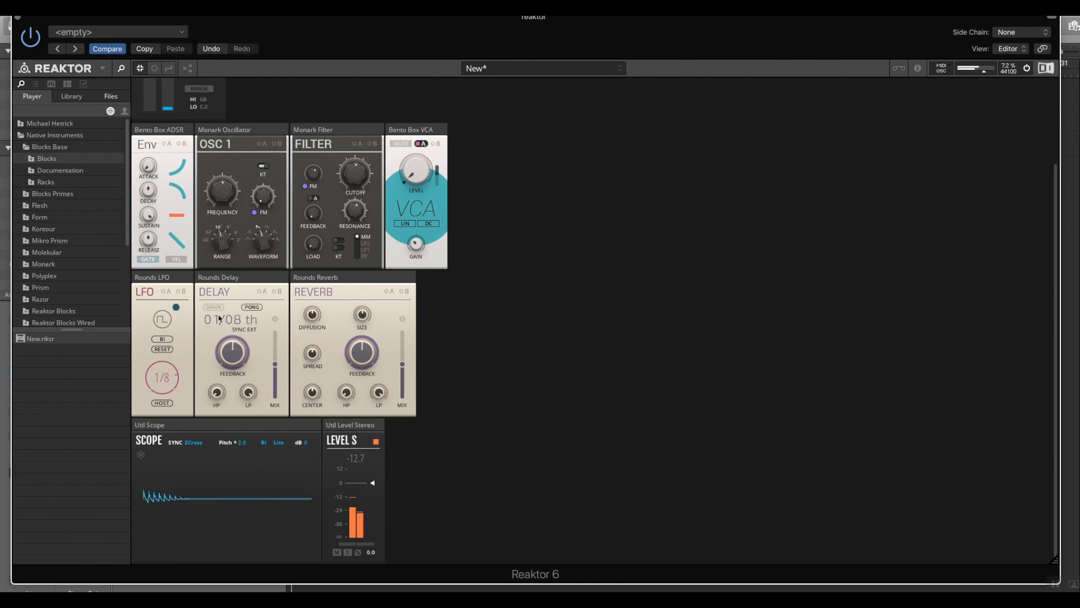
{"action": "left_click_drag", "start_coordinate": [233, 320], "coordinate": [232, 337]}
Step: Wire the Note In block's Gate output to the Rounds LFO's Reset input and close the structure view and plug-in window
{"action": "left_click", "coordinate": [187, 68]}
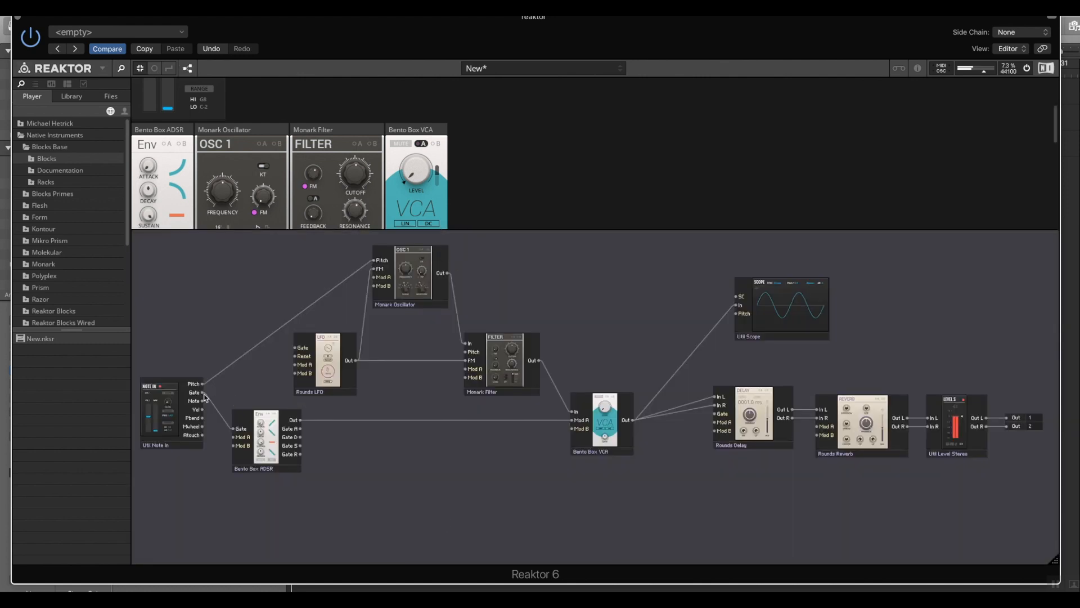
{"action": "left_click_drag", "start_coordinate": [293, 356], "coordinate": [203, 392]}
{"action": "left_click", "coordinate": [187, 68]}
{"action": "left_click", "coordinate": [18, 17]}
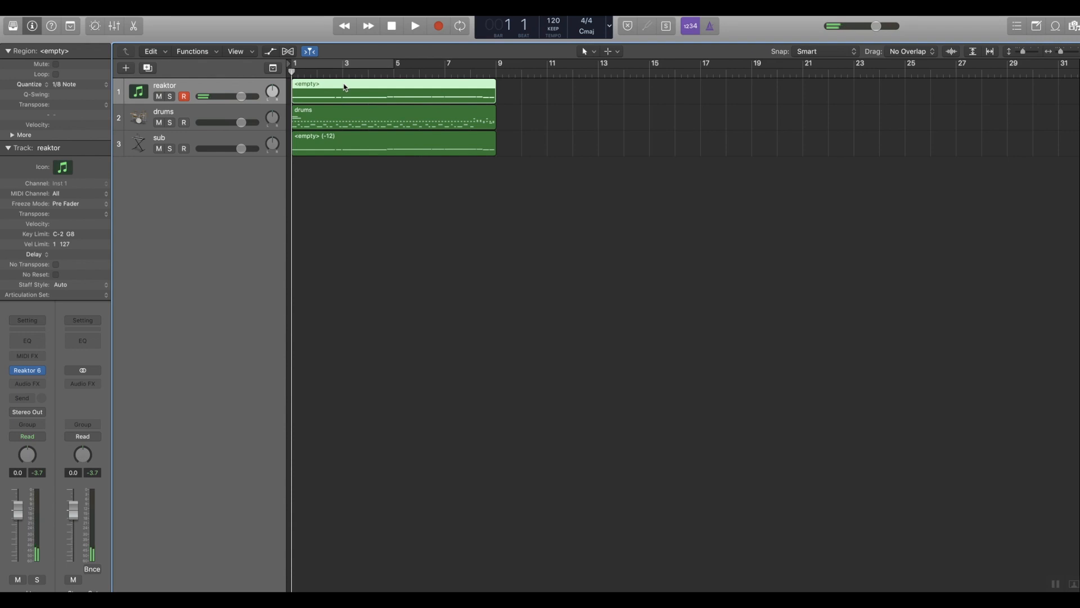
Step: Play the arrangement from the start and check the Reaktor patch's levels and scope during playback
{"action": "left_click", "coordinate": [414, 31]}
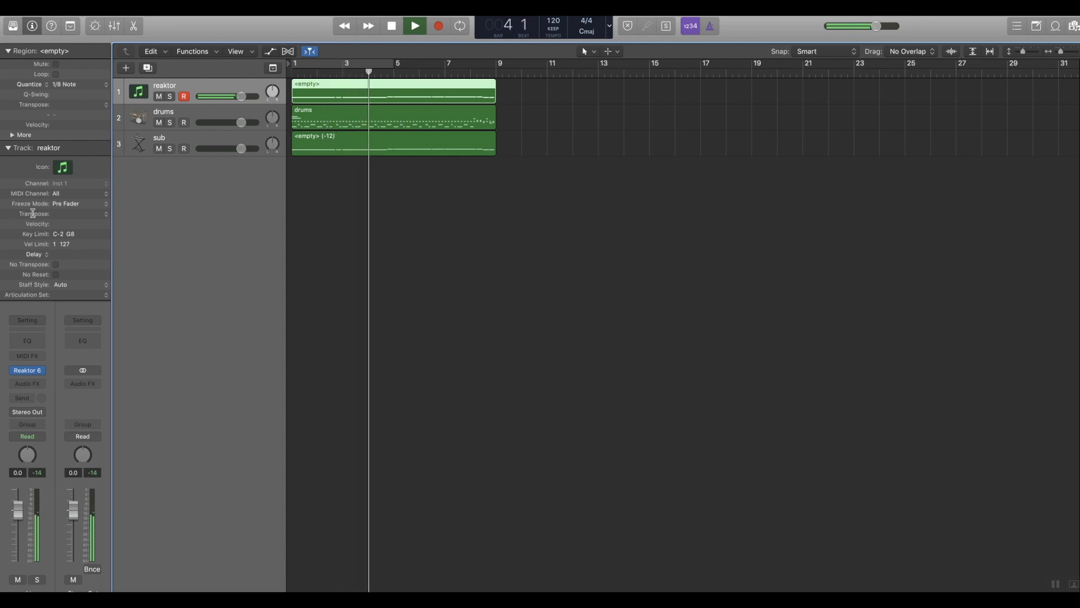
{"action": "key", "text": "v"}
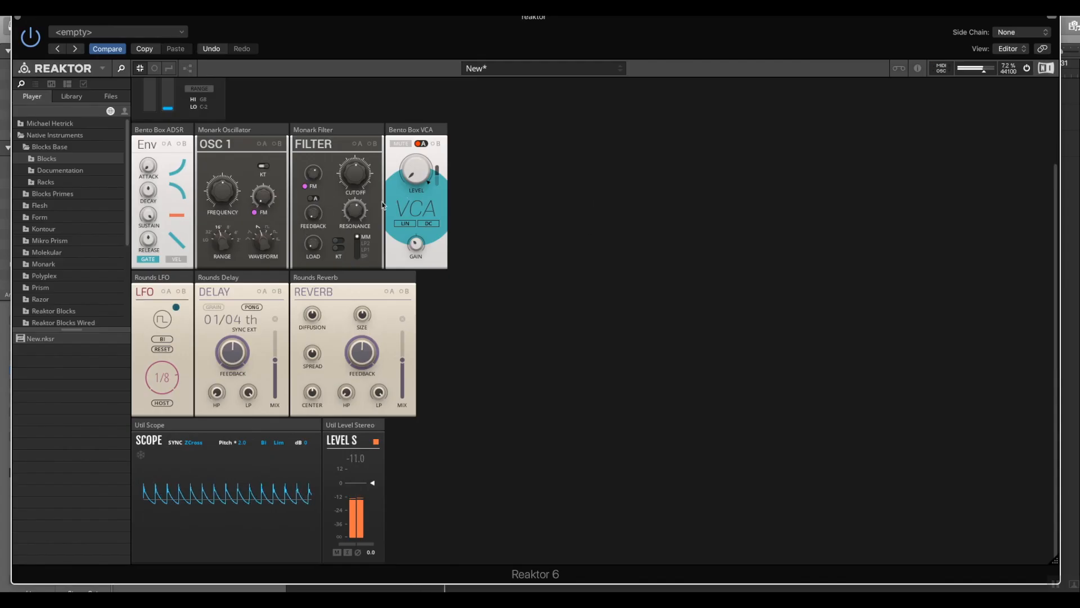
{"action": "left_click", "coordinate": [17, 17]}
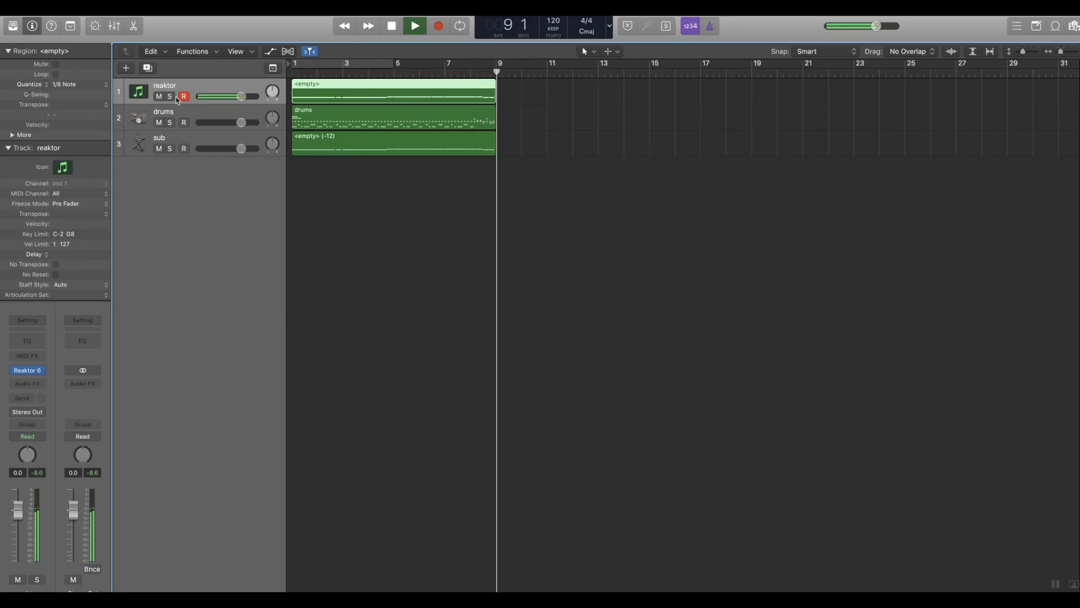
Step: Transpose the reaktor region by +12 and stop playback
{"action": "left_click", "coordinate": [105, 104]}
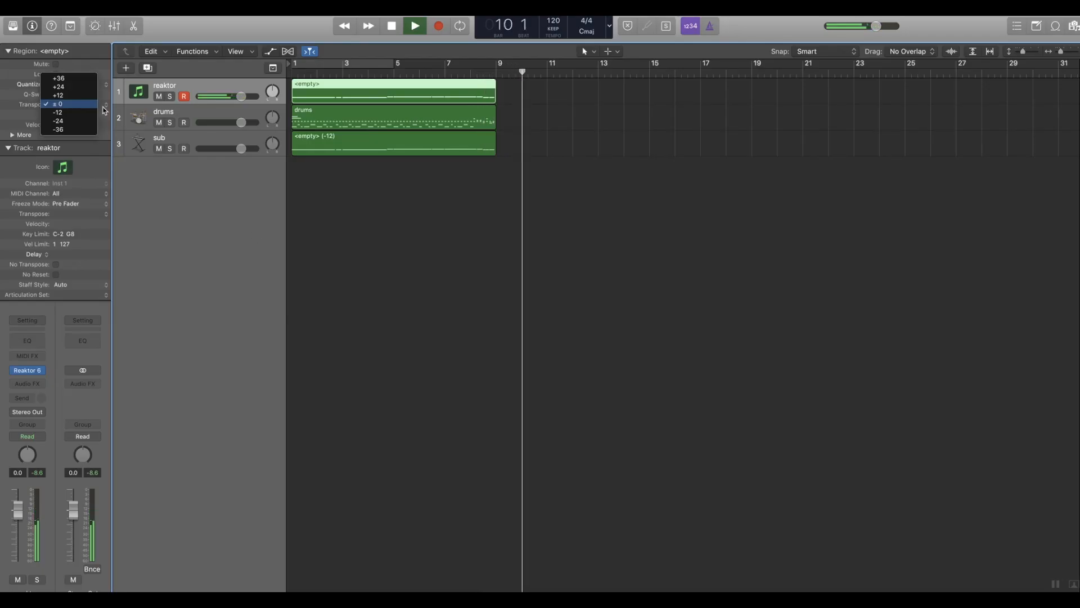
{"action": "left_click", "coordinate": [84, 92]}
{"action": "key", "text": "space"}
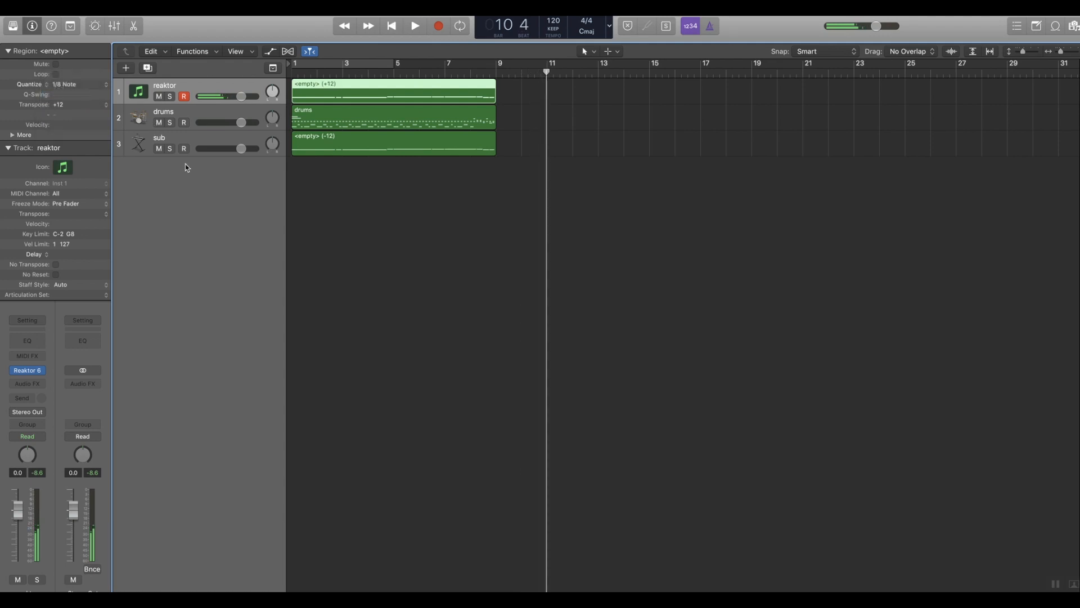
Step: Turn on cycle mode, extend the loop range from bar 1 to bar 9, and start playback
{"action": "key", "text": "c"}
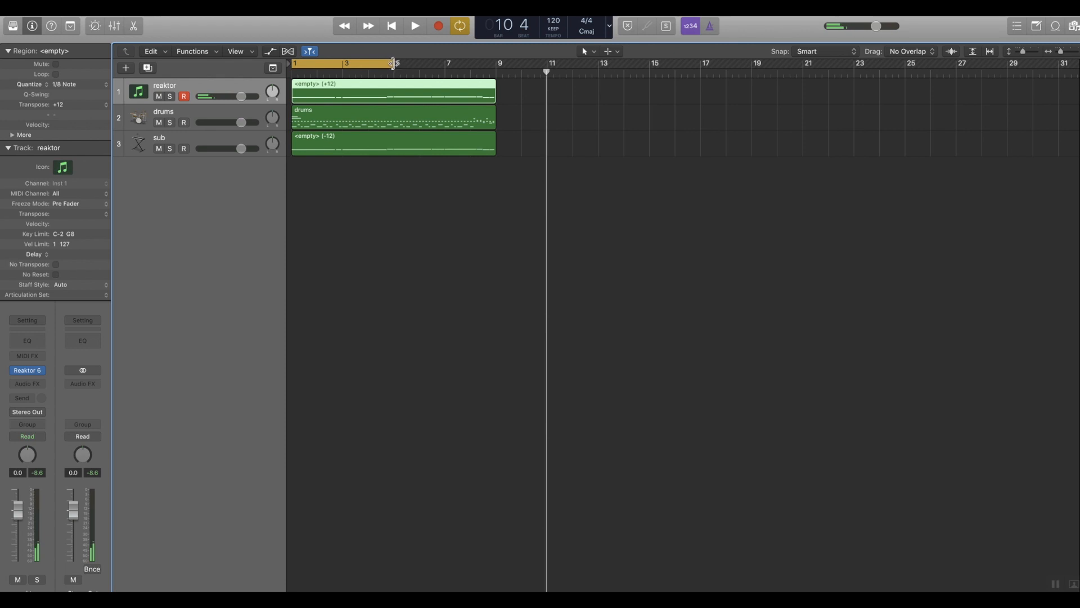
{"action": "left_click_drag", "start_coordinate": [392, 63], "coordinate": [494, 194]}
{"action": "key", "text": "space"}
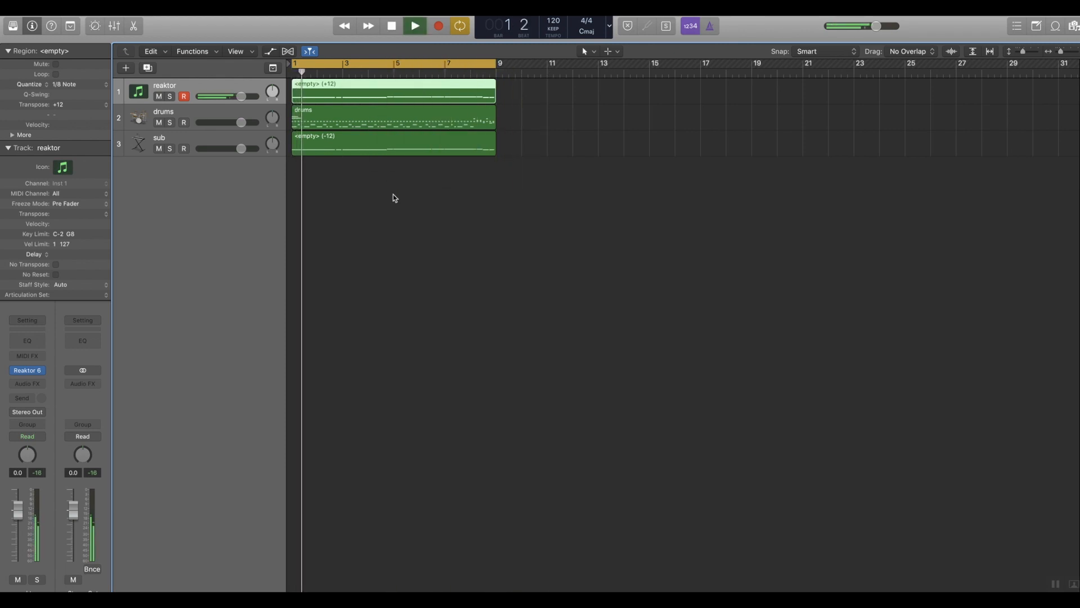
Step: Try the reaktor region at a transposition of +24, return it to +12, and stop playback
{"action": "left_click", "coordinate": [91, 104]}
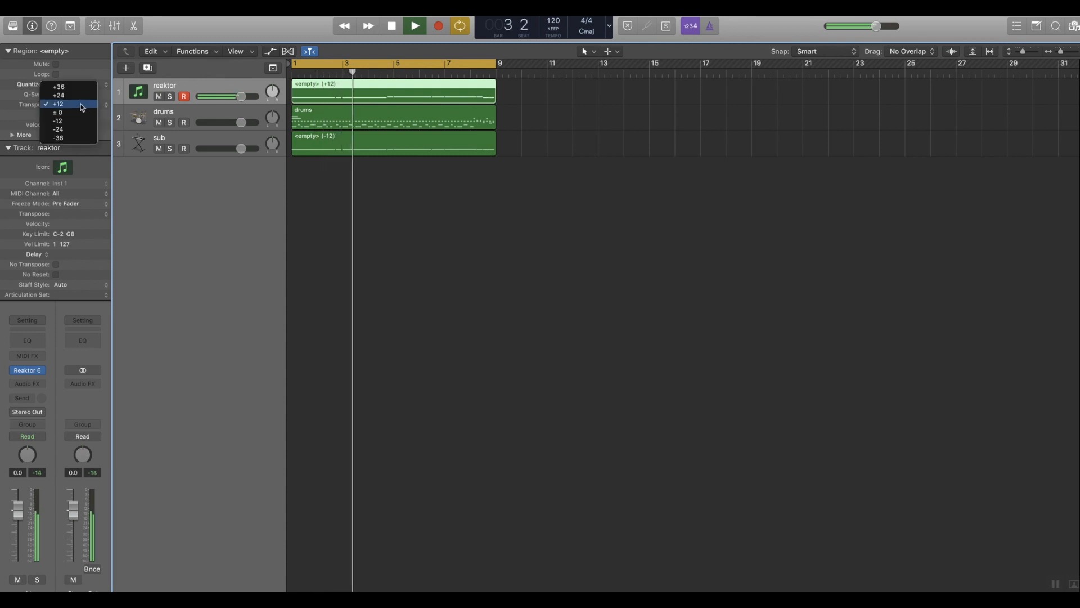
{"action": "left_click", "coordinate": [83, 95]}
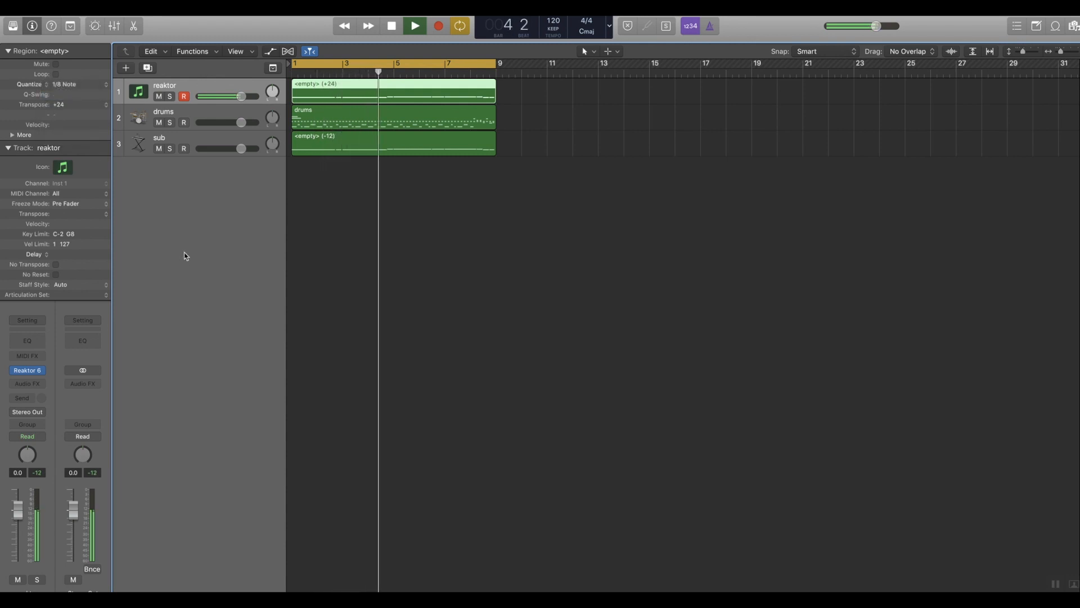
{"action": "left_click", "coordinate": [104, 105]}
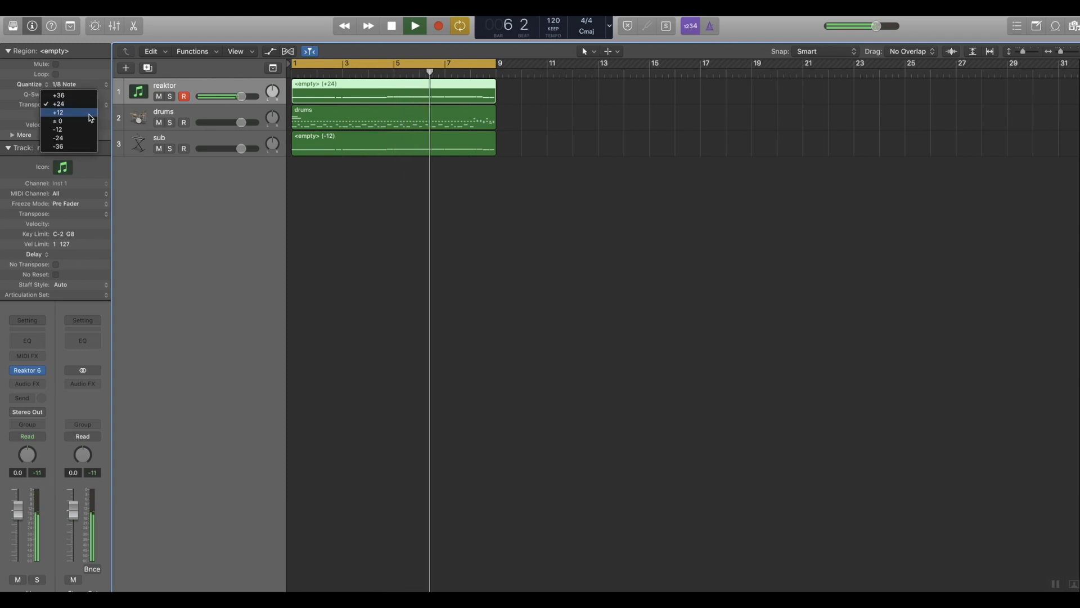
{"action": "left_click", "coordinate": [90, 113]}
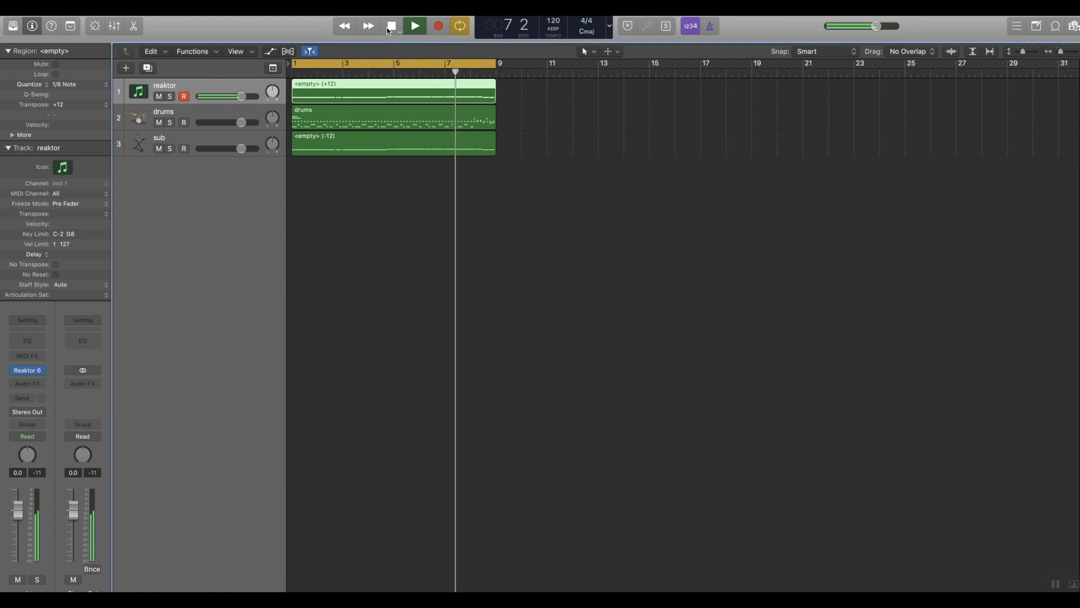
{"action": "key", "text": "space"}
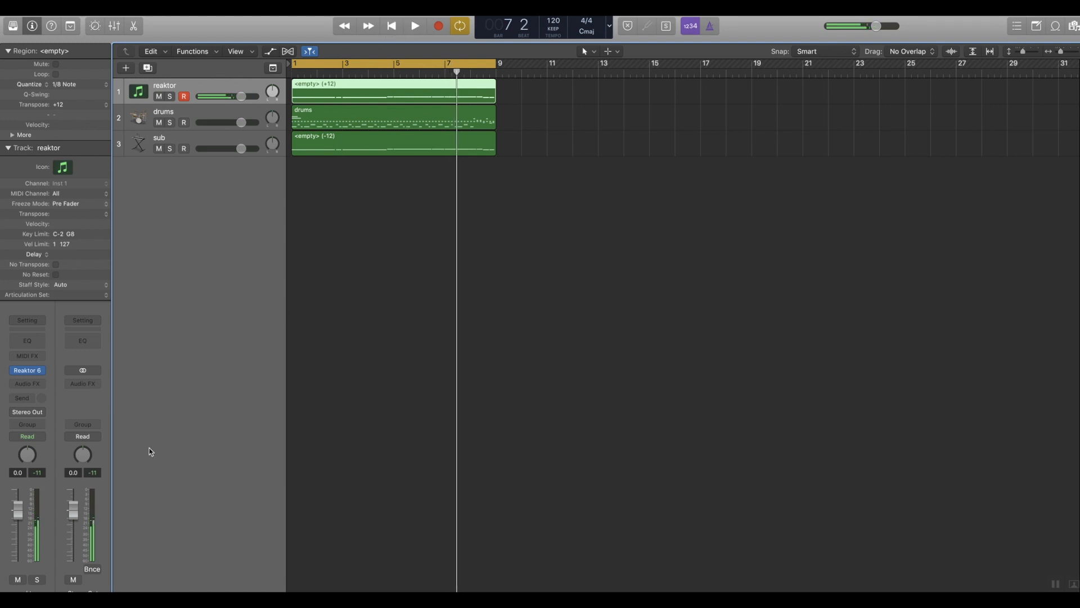
Step: Insert an Arpeggiator on the reaktor track with an octave range of 2 and a rate of 1/8, and audition it
{"action": "left_click", "coordinate": [27, 356]}
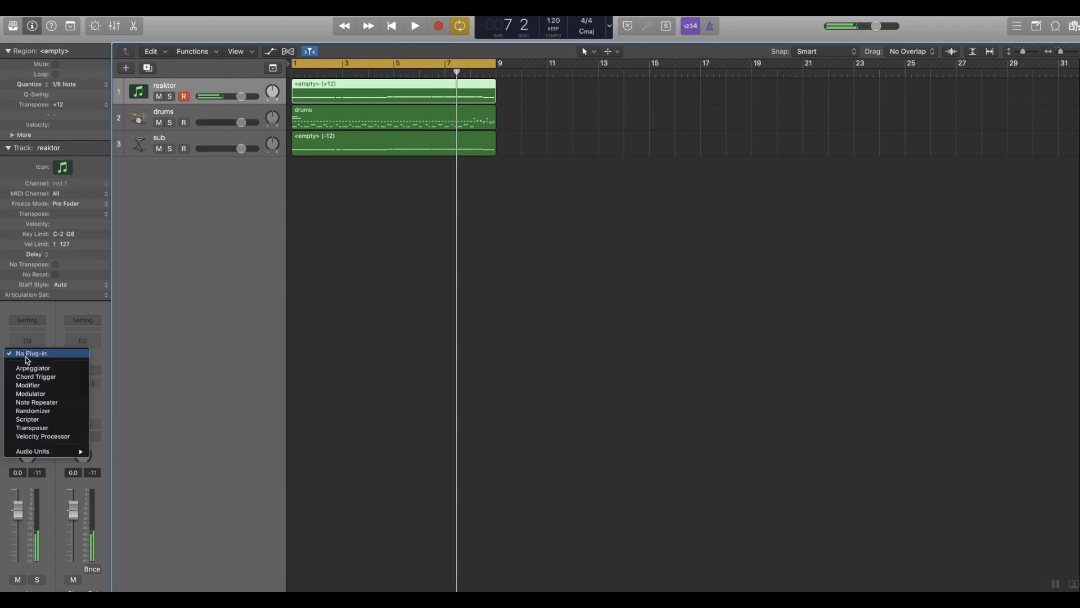
{"action": "left_click", "coordinate": [26, 369]}
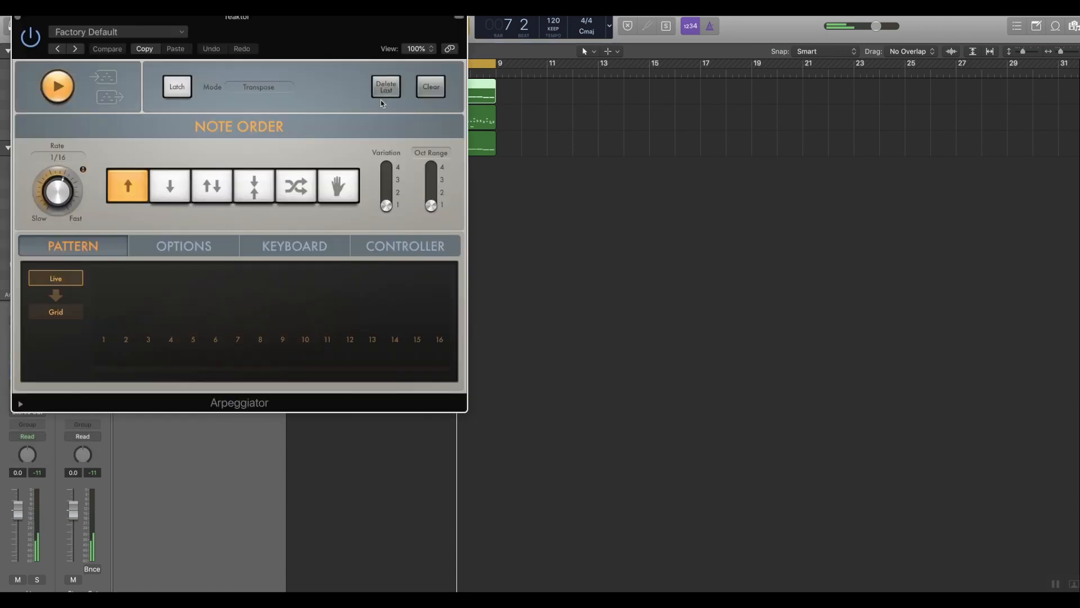
{"action": "left_click_drag", "start_coordinate": [292, 30], "coordinate": [641, 106]}
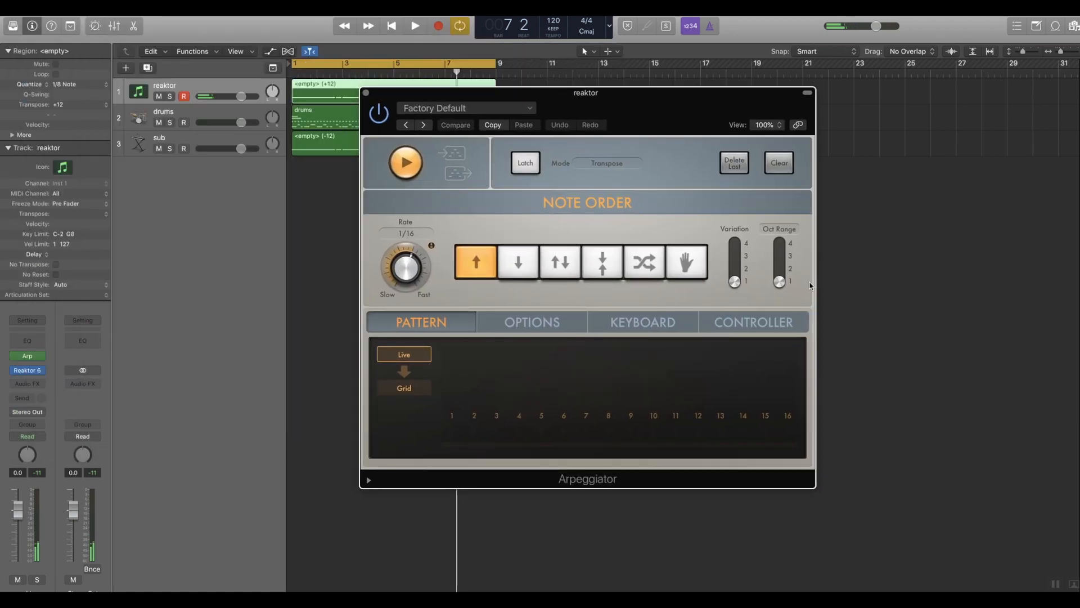
{"action": "left_click_drag", "start_coordinate": [784, 285], "coordinate": [781, 269]}
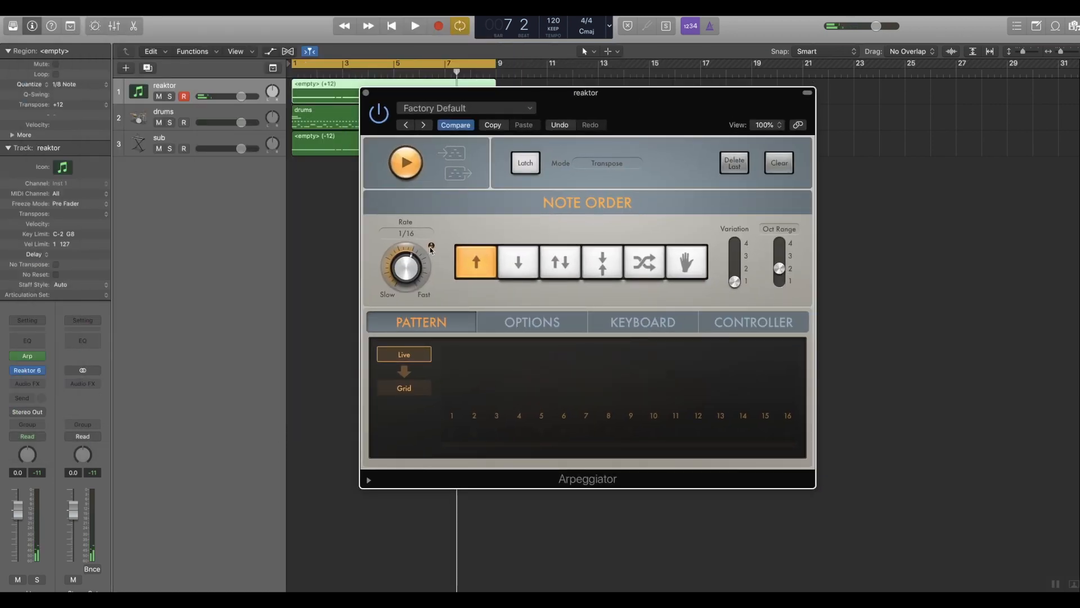
{"action": "left_click_drag", "start_coordinate": [403, 270], "coordinate": [405, 286]}
{"action": "left_click", "coordinate": [414, 27]}
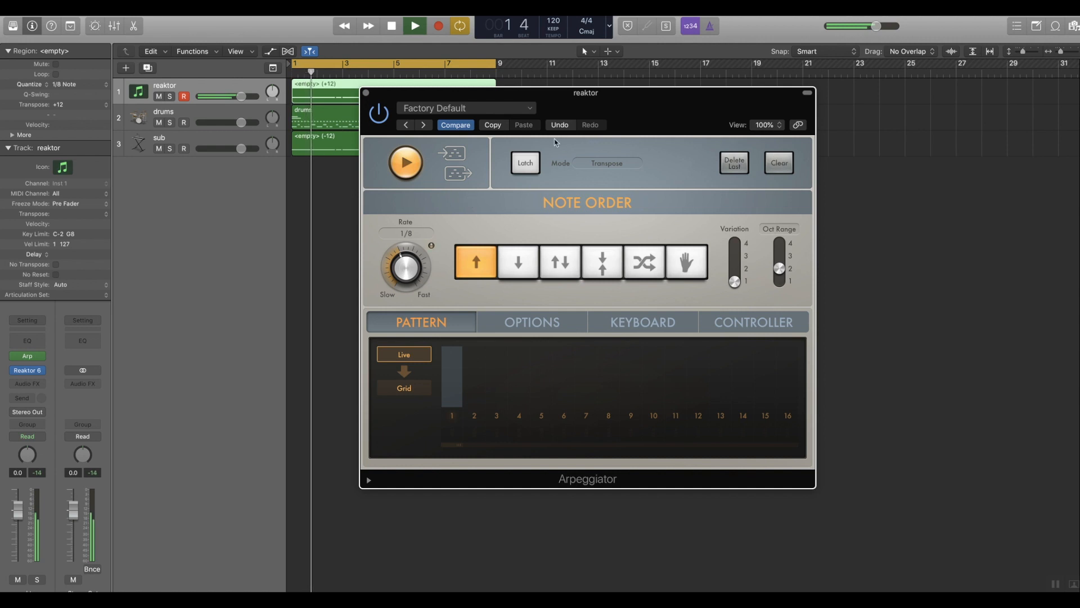
{"action": "left_click", "coordinate": [365, 93]}
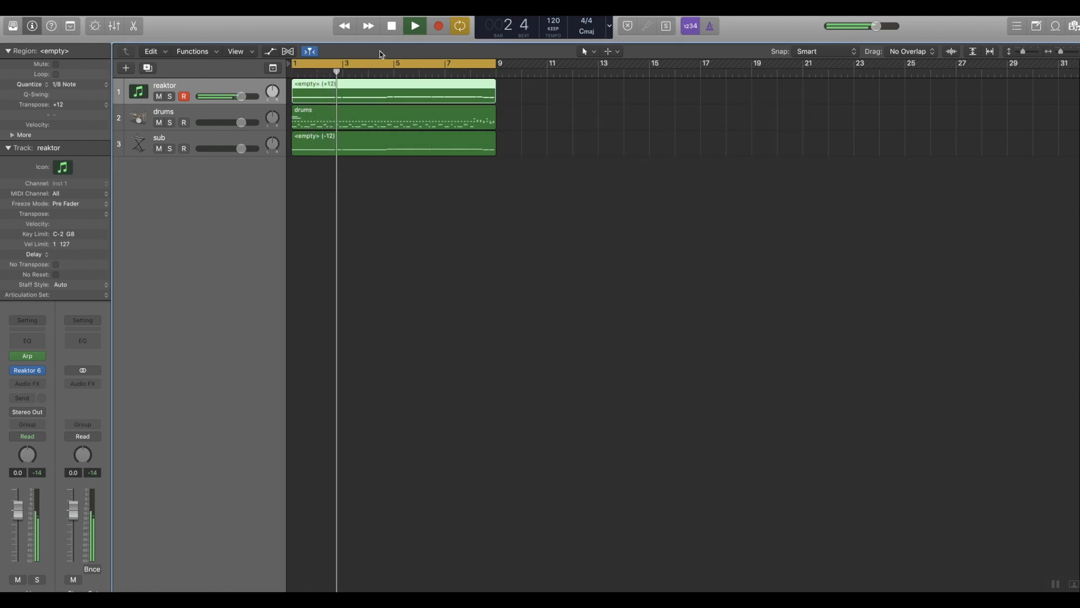
{"action": "key", "text": "space"}
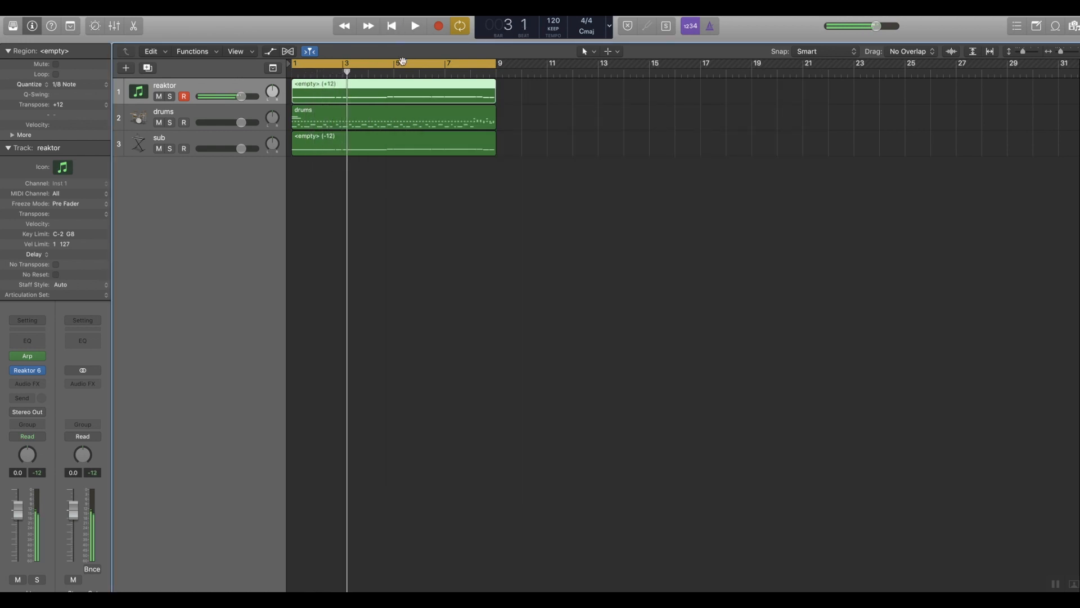
Step: Load the Detroit Garage drum kit from the sound library onto the drums track
{"action": "left_click", "coordinate": [193, 117]}
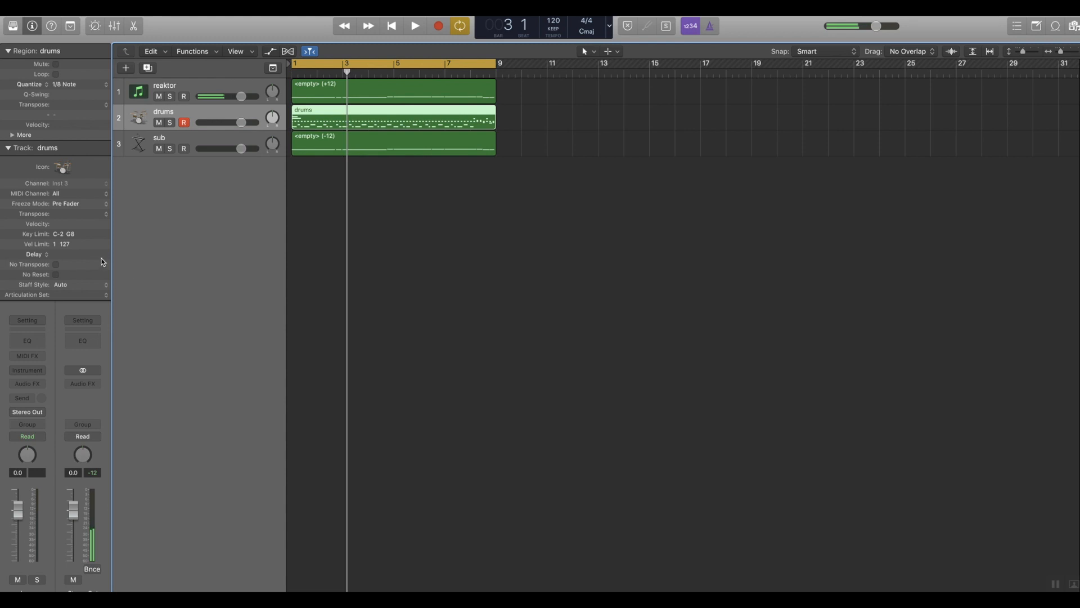
{"action": "key", "text": "y"}
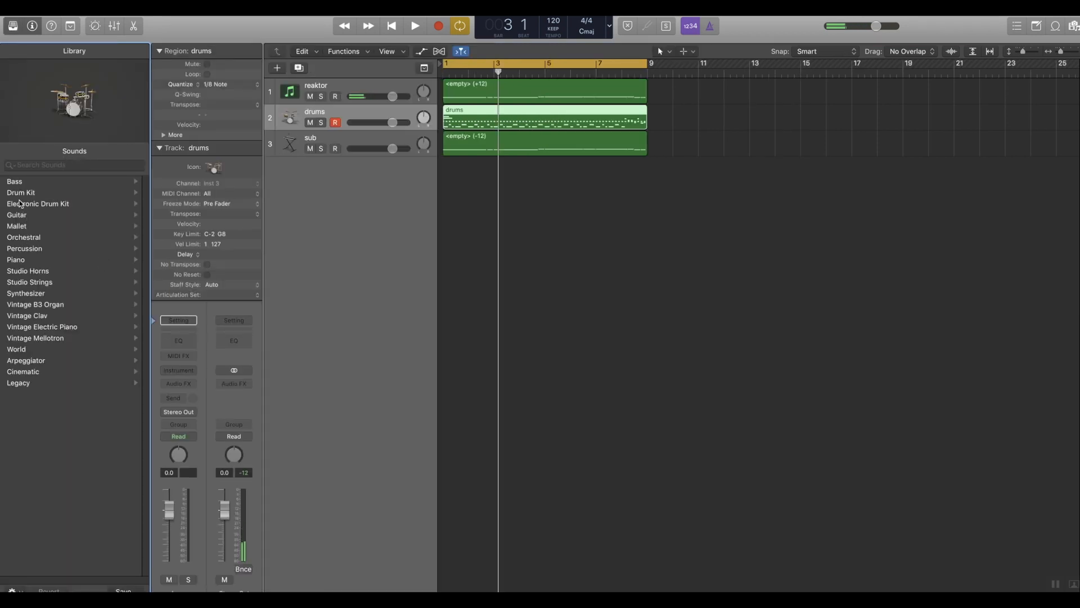
{"action": "left_click", "coordinate": [21, 194]}
{"action": "left_click", "coordinate": [21, 218]}
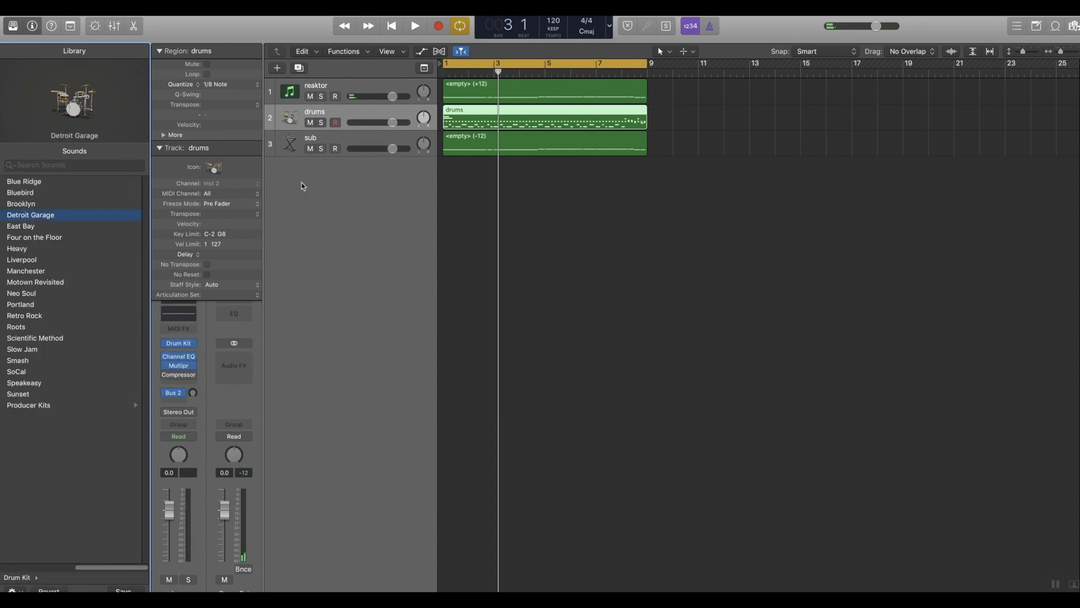
{"action": "key", "text": "y"}
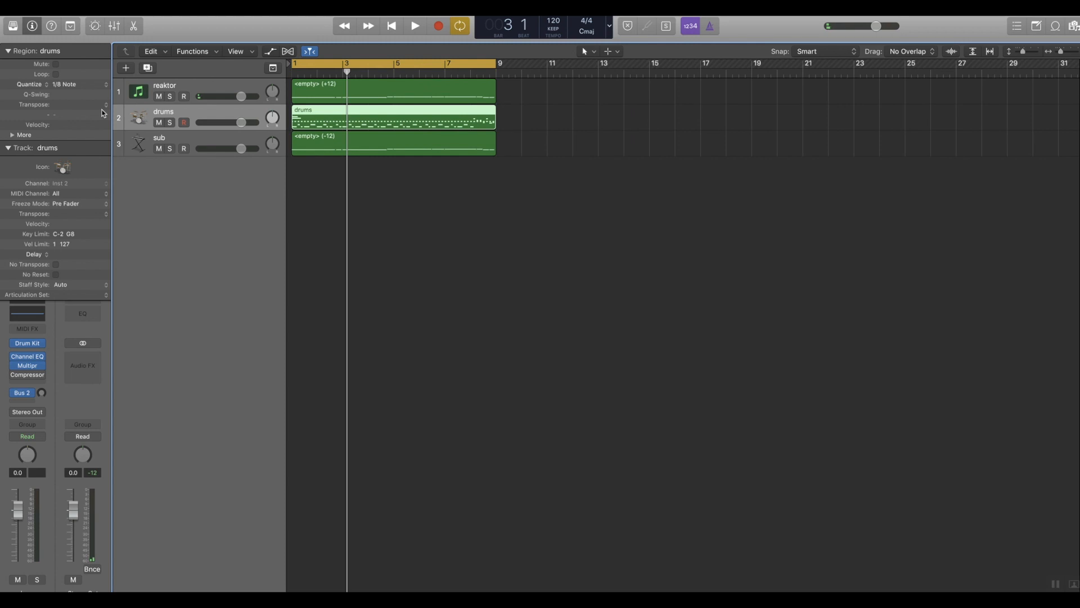
Step: Solo the drums track, audition the new kit, and return the playhead to the start
{"action": "left_click", "coordinate": [197, 143]}
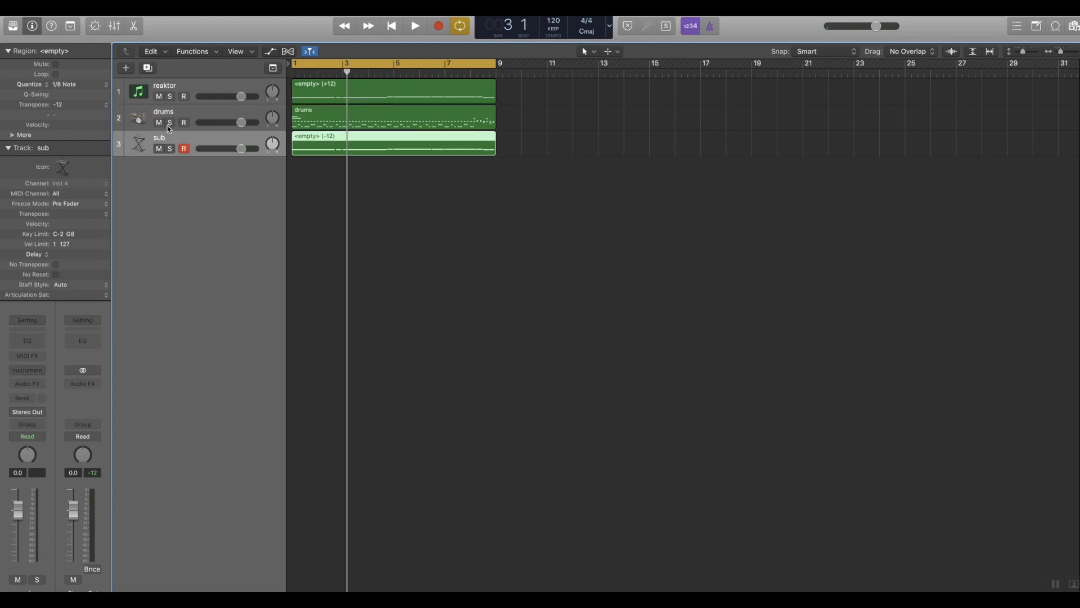
{"action": "left_click", "coordinate": [169, 124]}
{"action": "left_click", "coordinate": [415, 26]}
{"action": "left_click", "coordinate": [392, 26]}
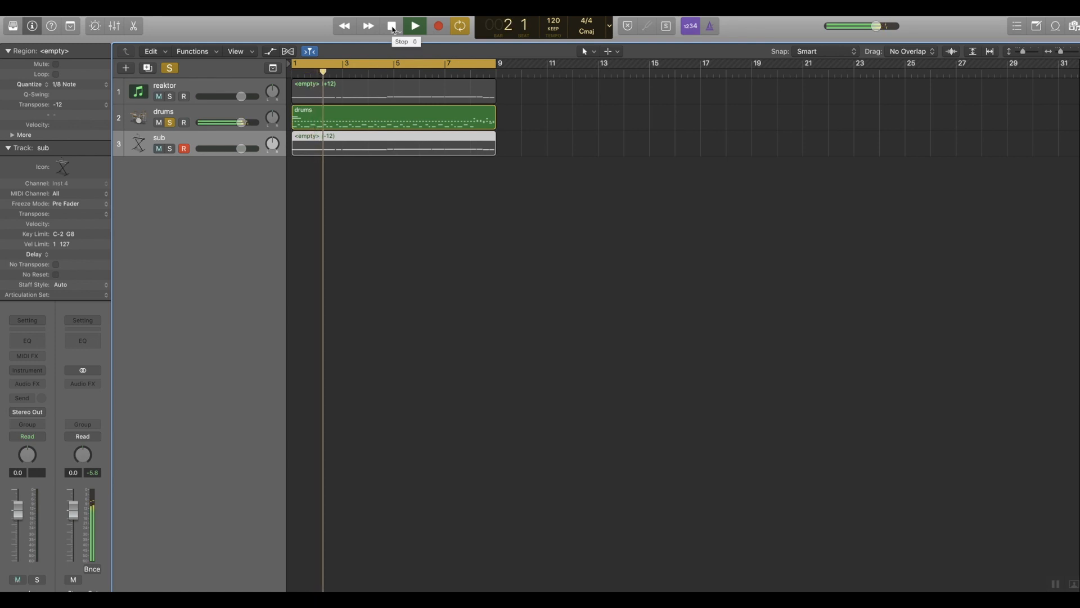
{"action": "left_click", "coordinate": [392, 26]}
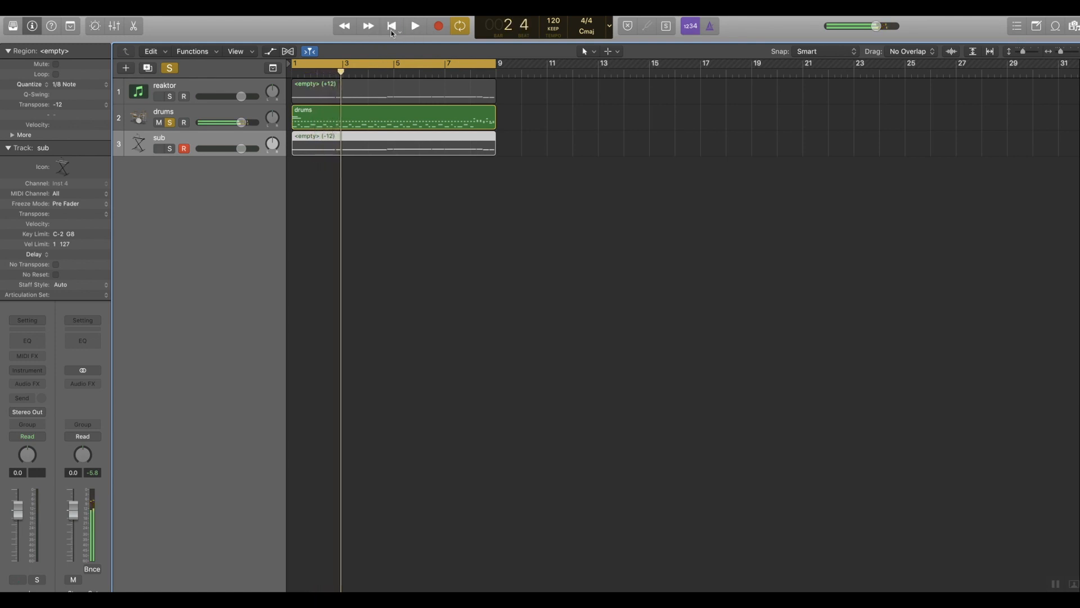
{"action": "left_click", "coordinate": [392, 27]}
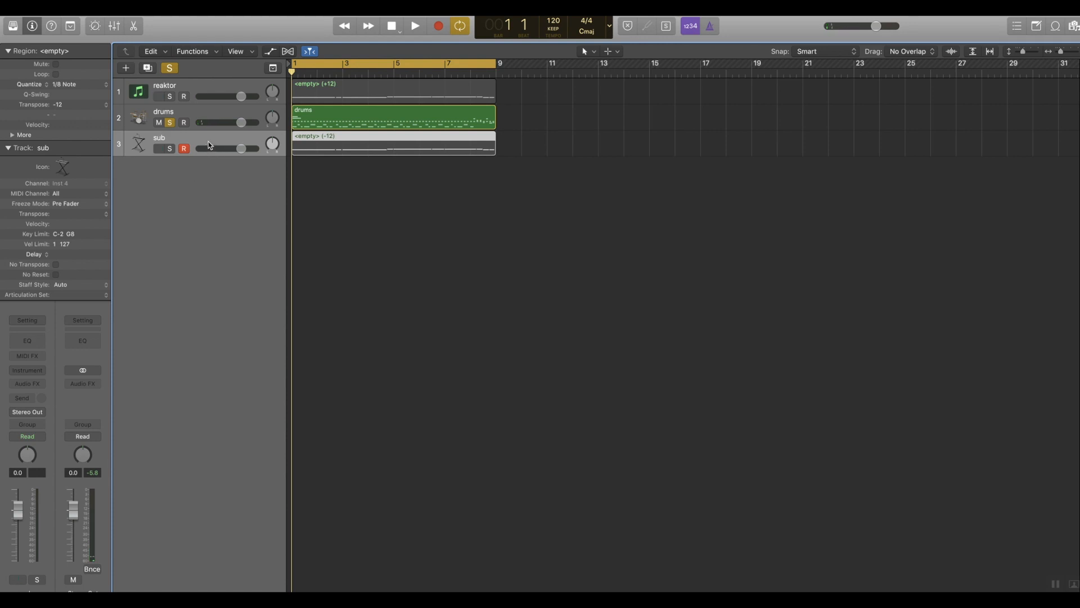
Step: Load the EXS24 sampler as the sub track's instrument and close its window
{"action": "left_click", "coordinate": [40, 370]}
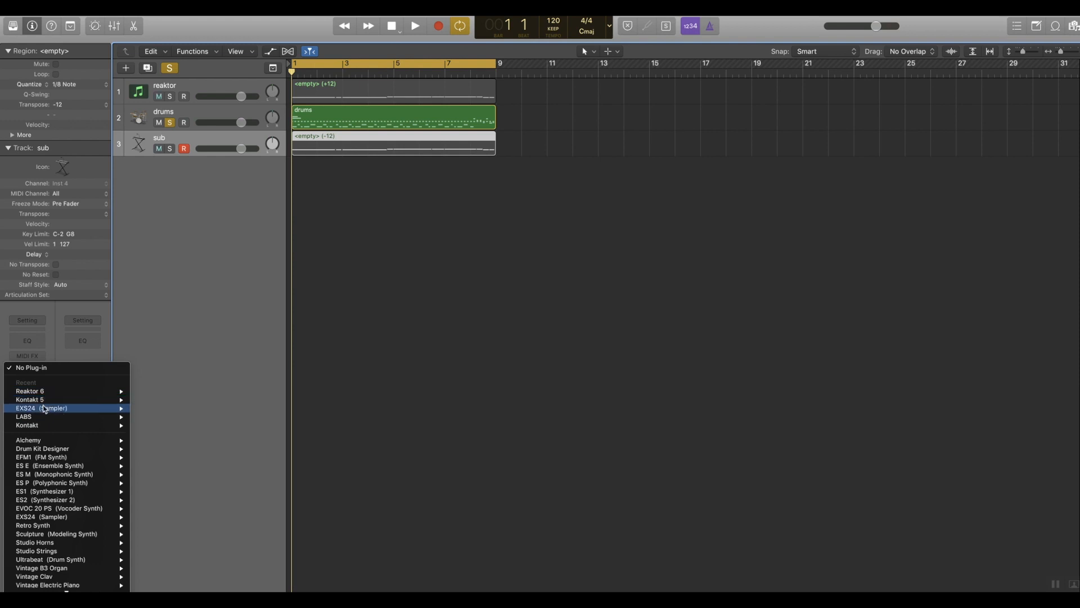
{"action": "mouse_move", "coordinate": [45, 408]}
{"action": "left_click", "coordinate": [150, 416]}
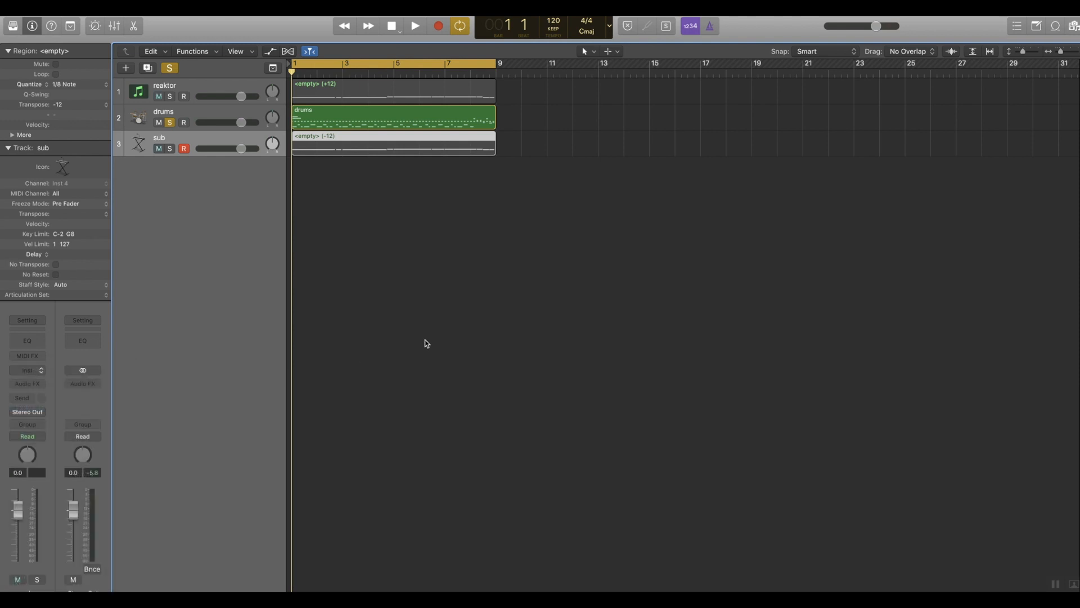
{"action": "left_click_drag", "start_coordinate": [415, 37], "coordinate": [489, 91]}
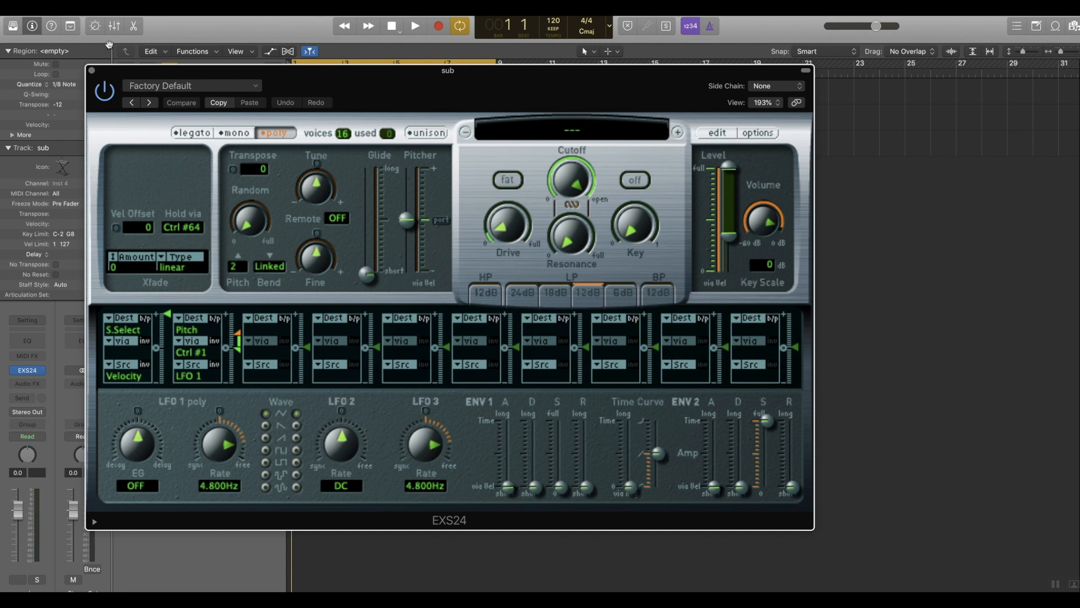
{"action": "left_click", "coordinate": [91, 72]}
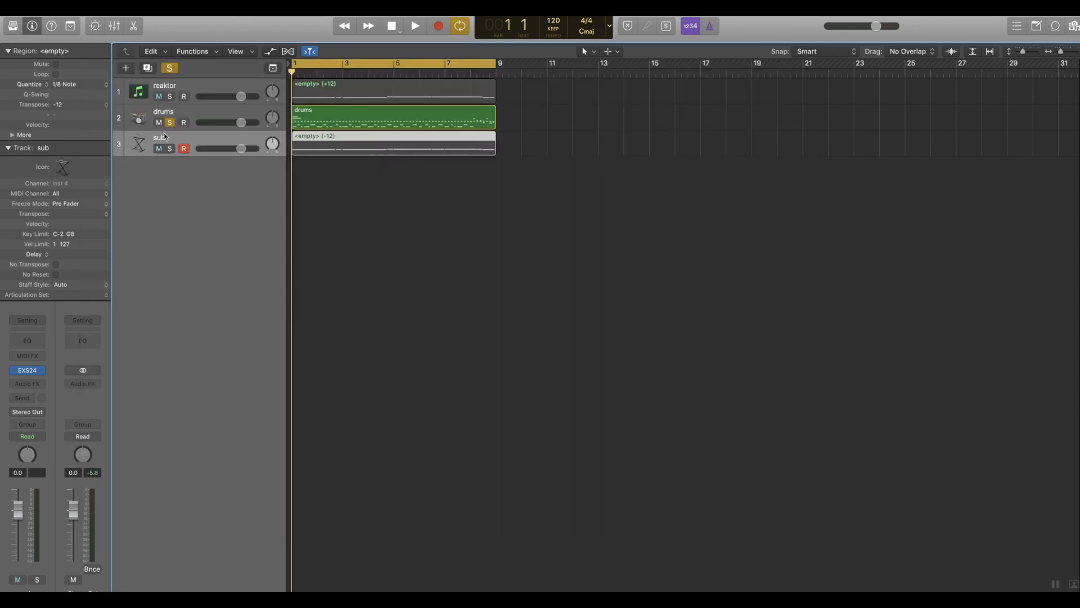
Step: Solo the sub track, audition its sub-bass from the start of the loop, and turn the solo off
{"action": "left_click", "coordinate": [170, 149]}
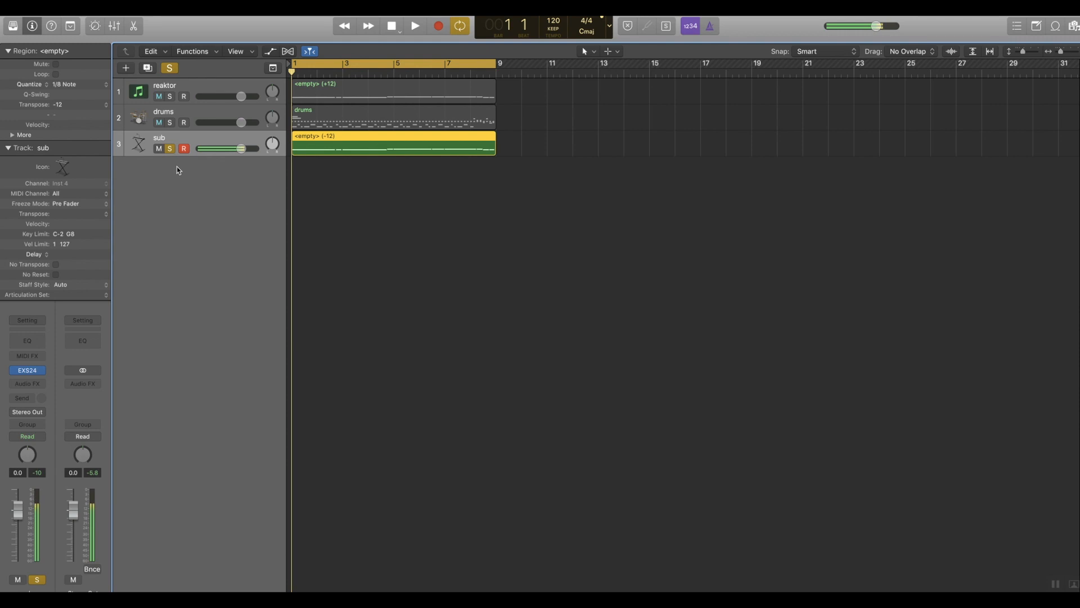
{"action": "key", "text": "space"}
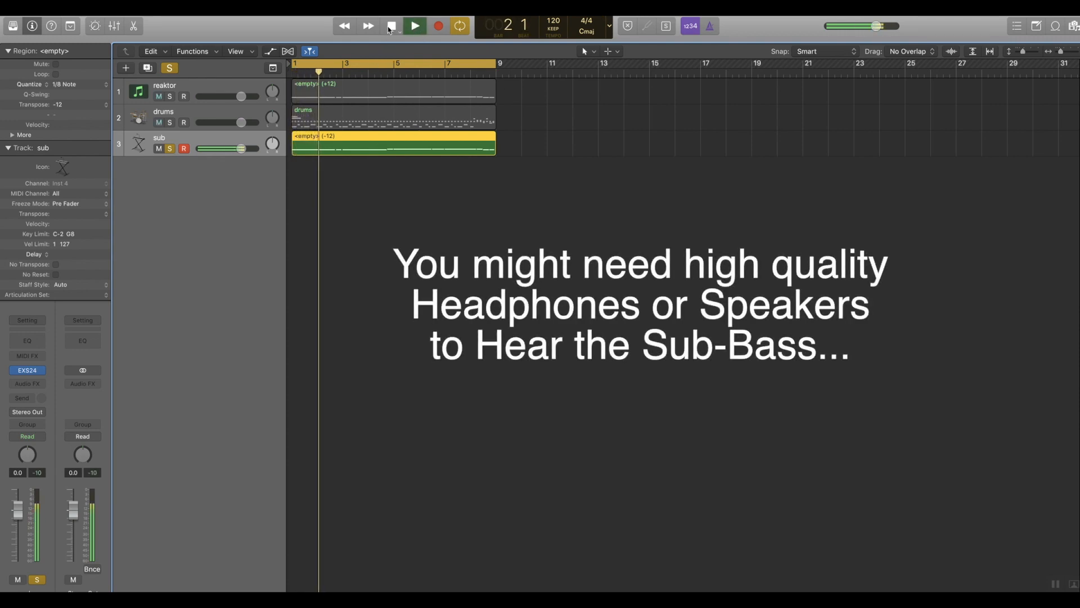
{"action": "key", "text": "space"}
{"action": "left_click", "coordinate": [169, 148]}
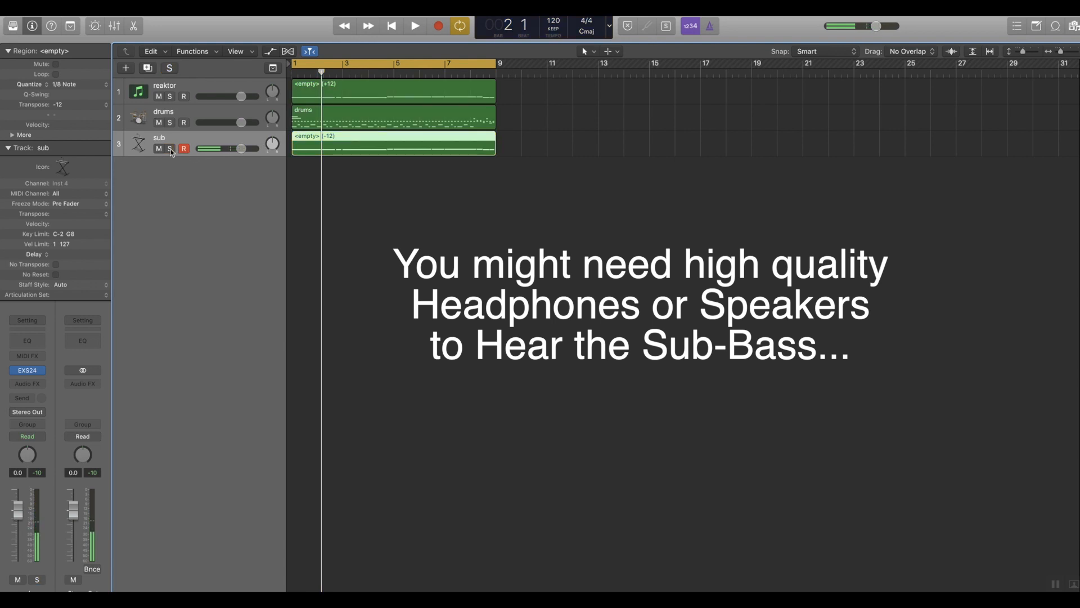
Step: Set the sub track's volume to -5.2 dB and the drums track's to -1.6 dB, and play all three tracks together
{"action": "left_click_drag", "start_coordinate": [245, 153], "coordinate": [236, 124]}
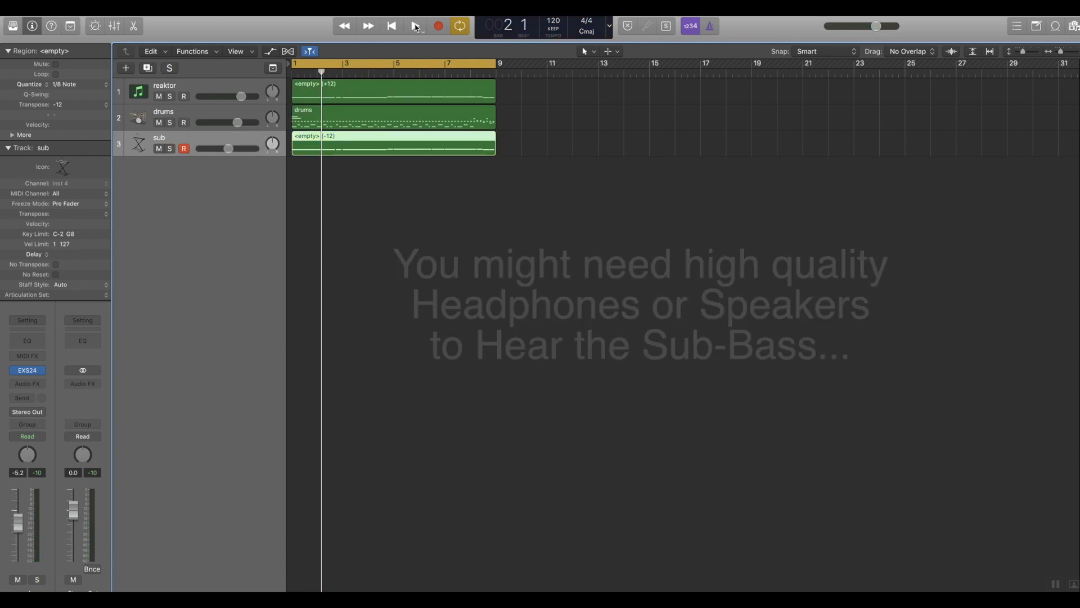
{"action": "left_click", "coordinate": [415, 26]}
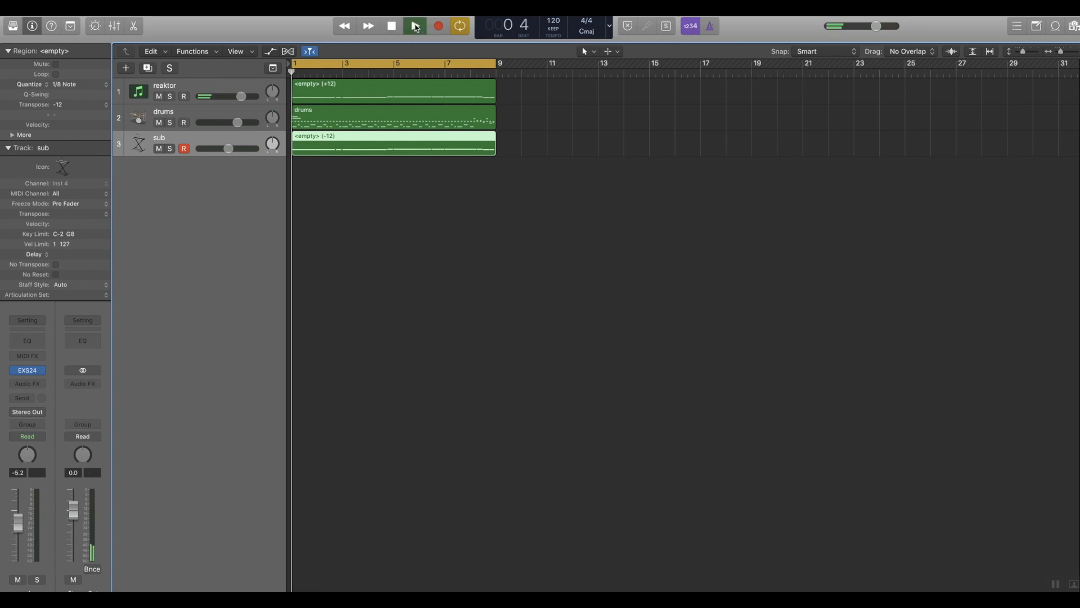
{"action": "left_click", "coordinate": [204, 114]}
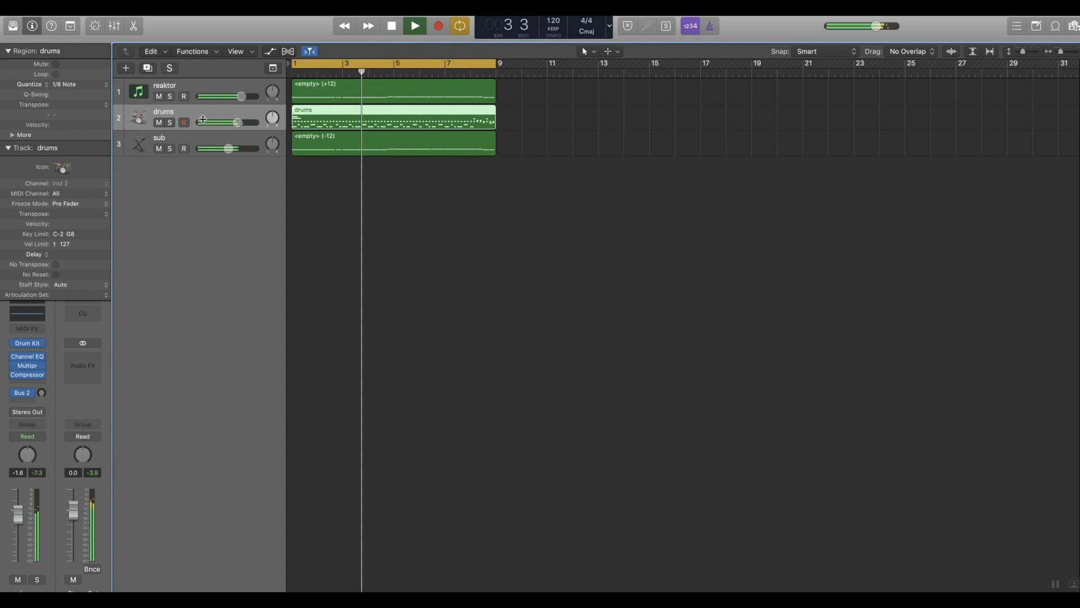
Step: Insert a stereo Channel EQ on the reaktor track and place its window clear of the track headers
{"action": "left_click", "coordinate": [203, 89]}
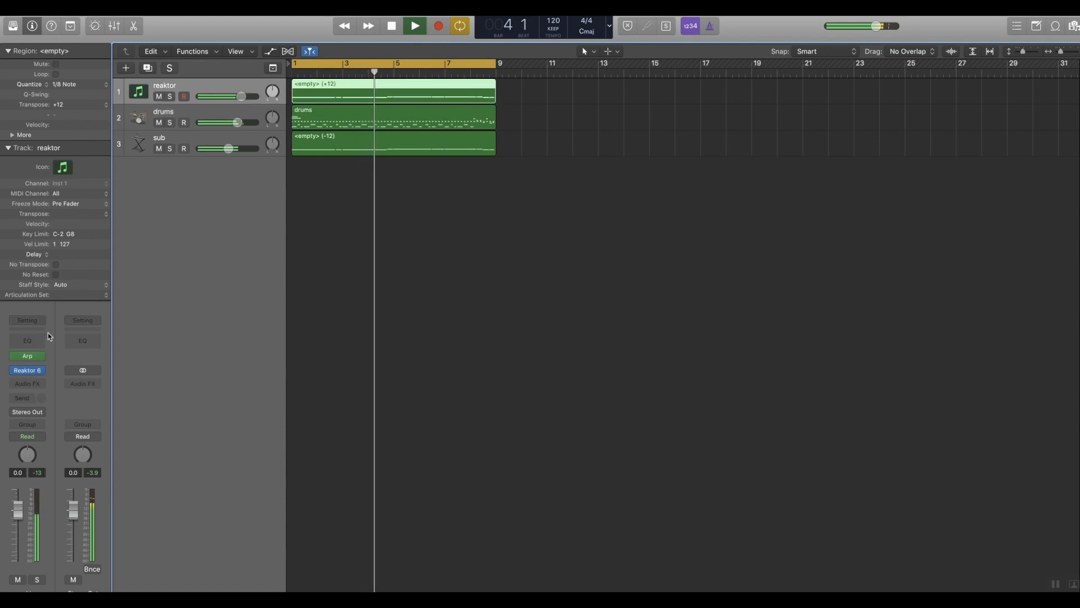
{"action": "left_click", "coordinate": [46, 384]}
{"action": "mouse_move", "coordinate": [48, 414]}
{"action": "left_click", "coordinate": [137, 414]}
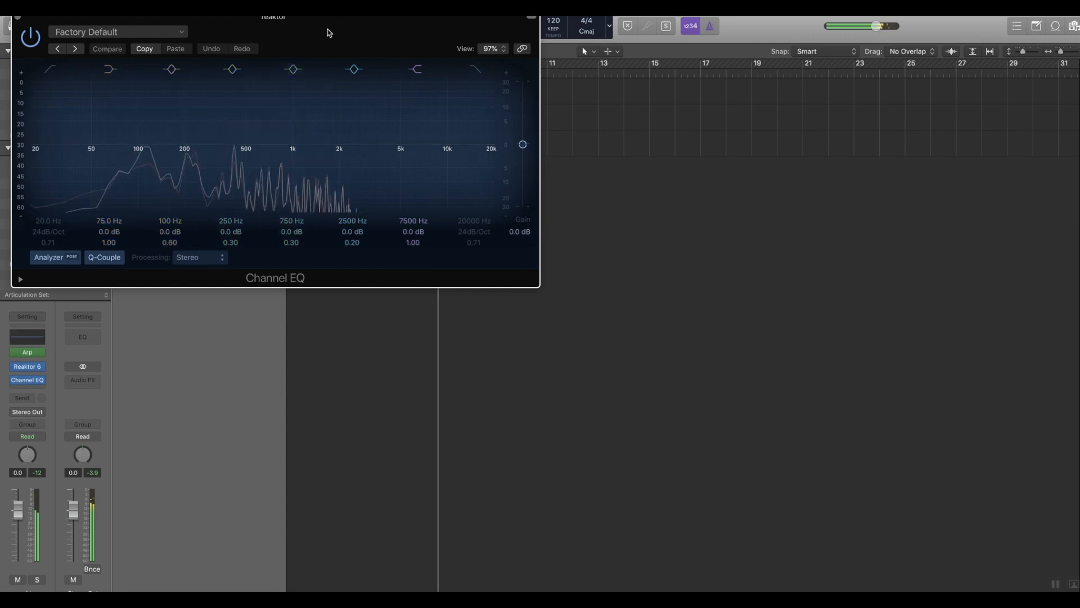
{"action": "left_click_drag", "start_coordinate": [326, 31], "coordinate": [803, 102]}
Step: Boost 76 Hz by 2.0 dB and 750 Hz by 1.5 dB, set the EQ gain to -1.5 dB, and raise reaktor's volume to about 0.5 dB
{"action": "left_click_drag", "start_coordinate": [612, 214], "coordinate": [594, 203]}
{"action": "left_click_drag", "start_coordinate": [747, 214], "coordinate": [763, 209]}
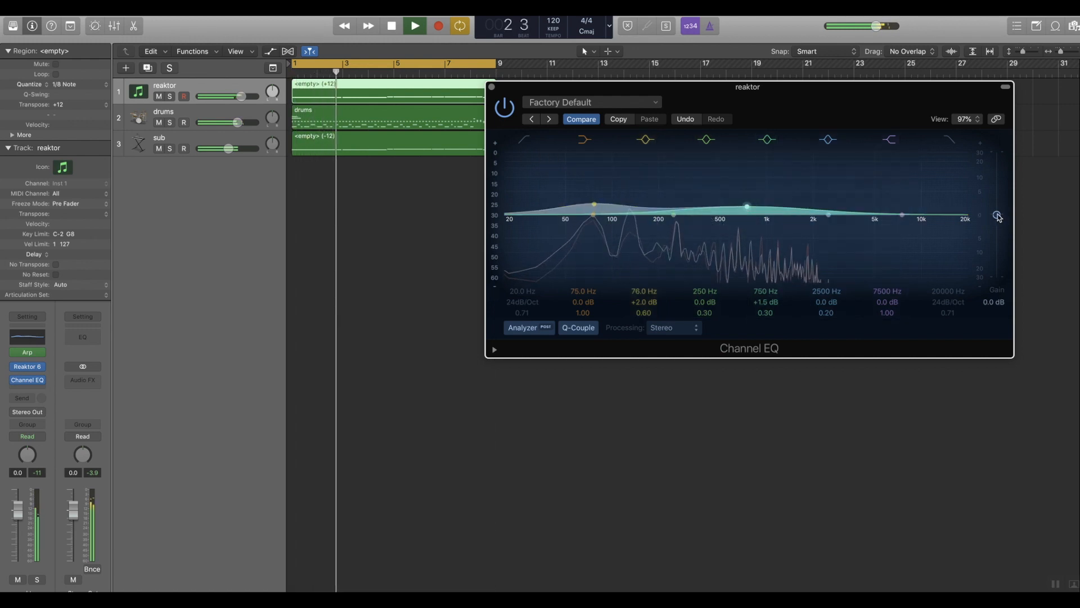
{"action": "left_click_drag", "start_coordinate": [996, 214], "coordinate": [1000, 220]}
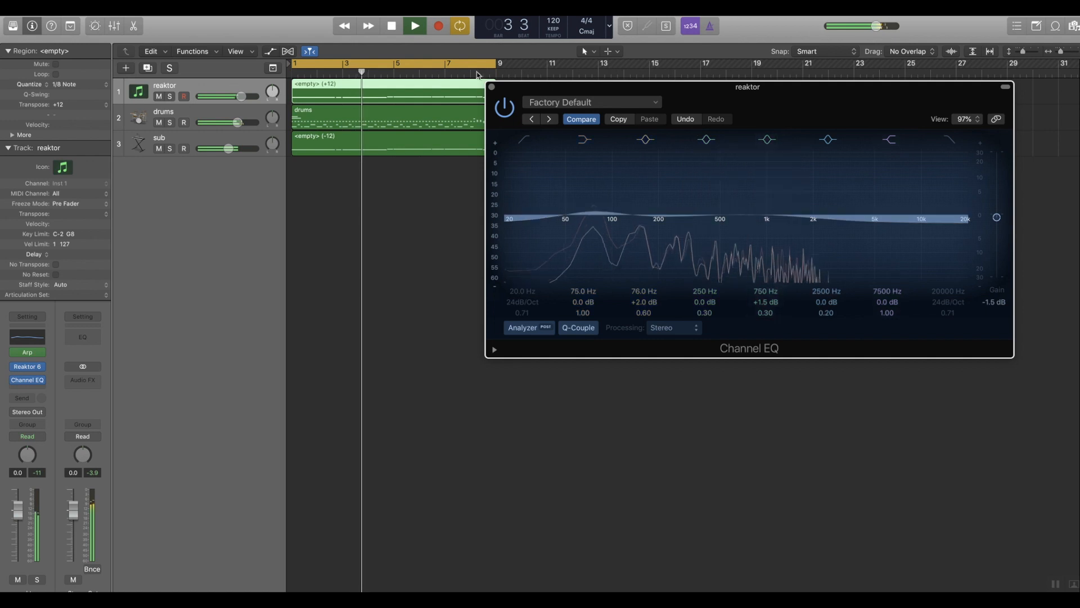
{"action": "left_click", "coordinate": [491, 88]}
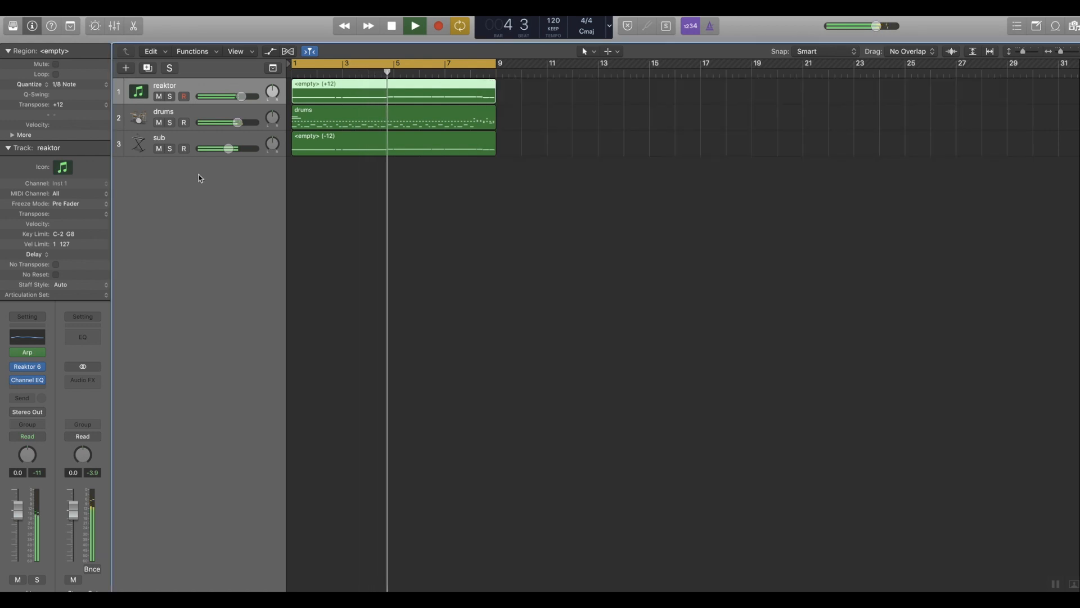
{"action": "left_click_drag", "start_coordinate": [242, 96], "coordinate": [243, 96]}
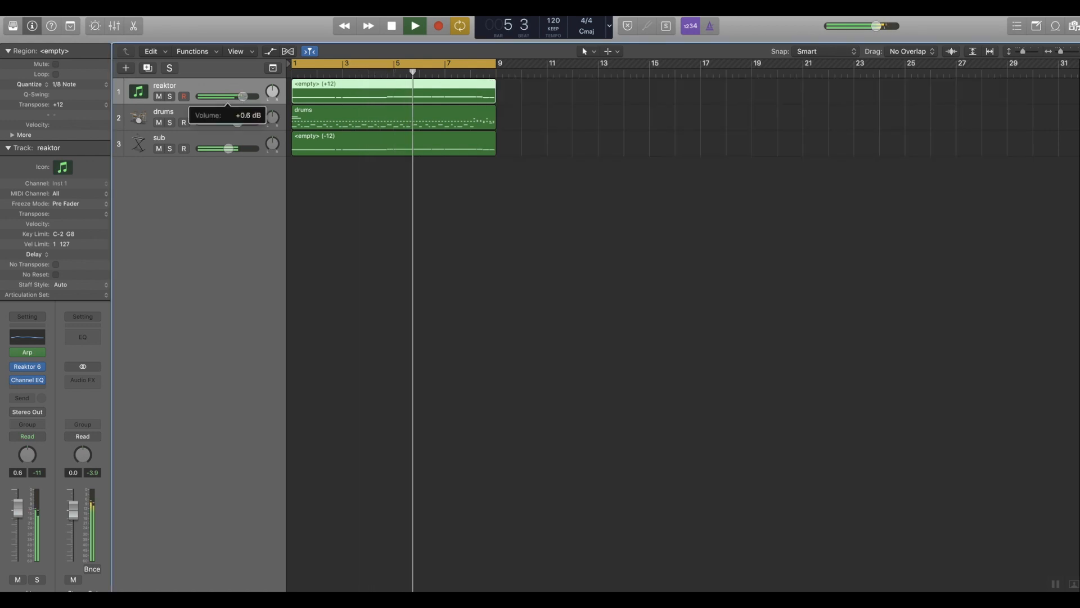
Step: Sweep the Monark Filter's cutoff, resonance and FM amount in Reaktor during playback, leave the cutoff at 48.4, and close the plug-in window
{"action": "left_click", "coordinate": [27, 370]}
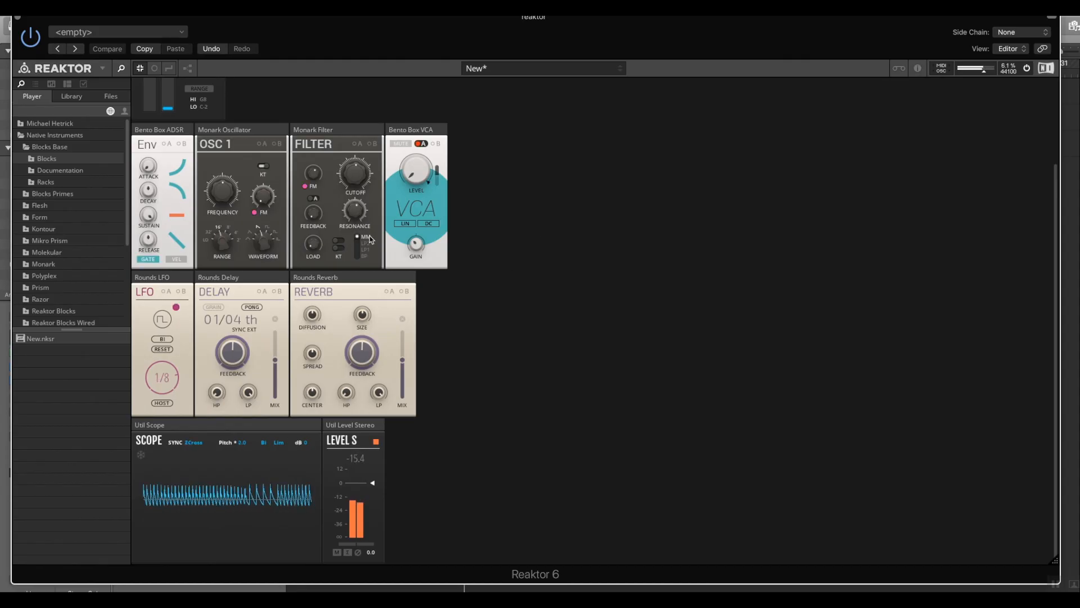
{"action": "left_click_drag", "start_coordinate": [351, 172], "coordinate": [364, 116]}
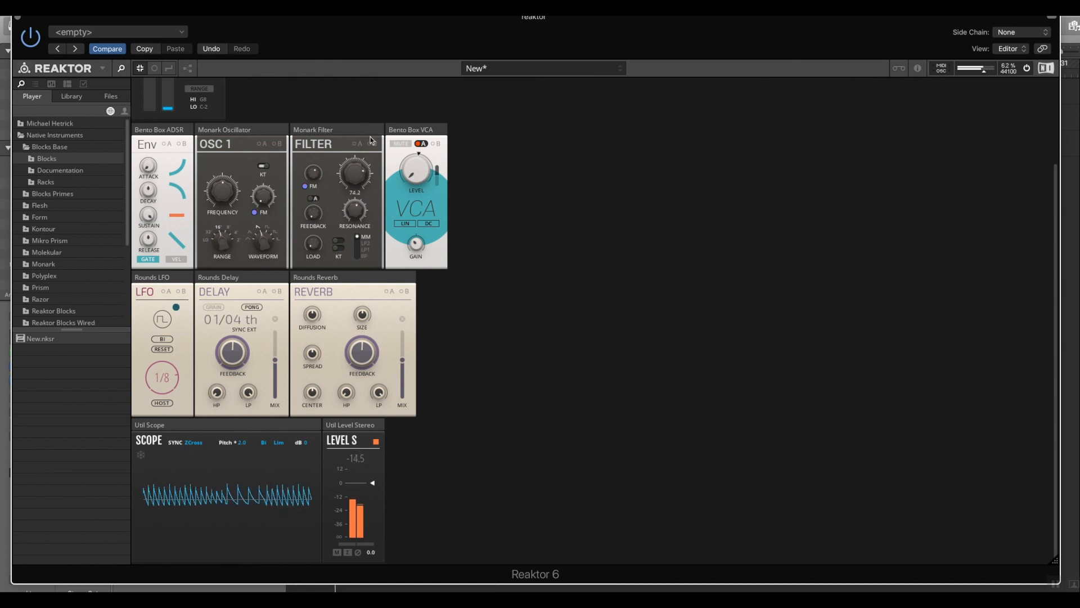
{"action": "mouse_move", "coordinate": [355, 208]}
{"action": "left_mouse_down"}
{"action": "mouse_move", "coordinate": [353, 191]}
{"action": "mouse_move", "coordinate": [367, 264]}
{"action": "mouse_move", "coordinate": [356, 217]}
{"action": "left_mouse_up"}
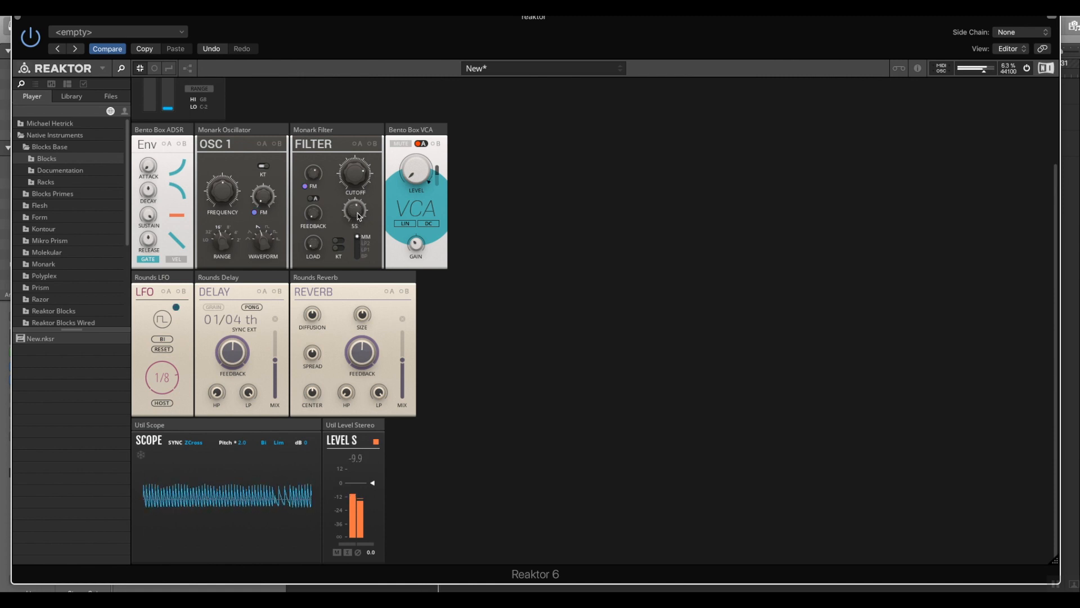
{"action": "left_click_drag", "start_coordinate": [313, 178], "coordinate": [370, 282]}
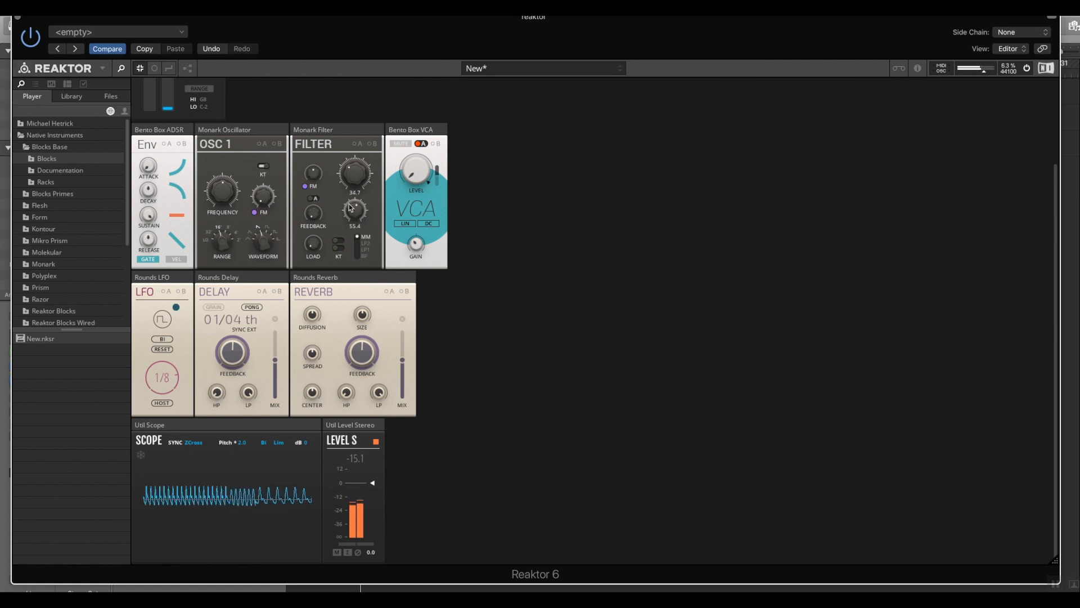
{"action": "left_click_drag", "start_coordinate": [353, 202], "coordinate": [313, 126]}
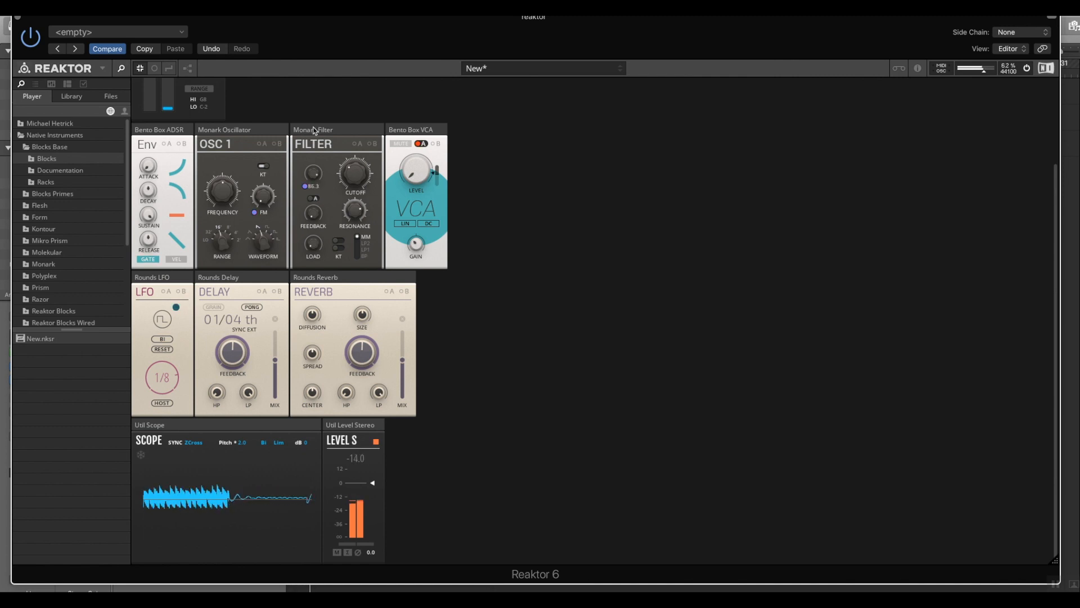
{"action": "left_click_drag", "start_coordinate": [315, 143], "coordinate": [365, 121]}
{"action": "left_click_drag", "start_coordinate": [354, 214], "coordinate": [369, 293]}
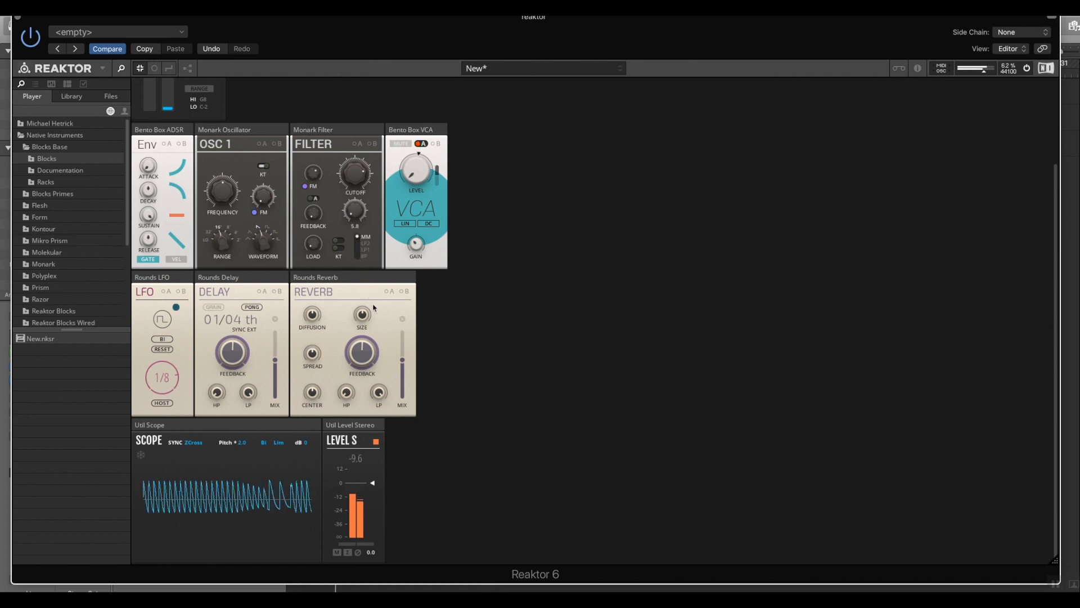
{"action": "left_click_drag", "start_coordinate": [354, 171], "coordinate": [359, 238]}
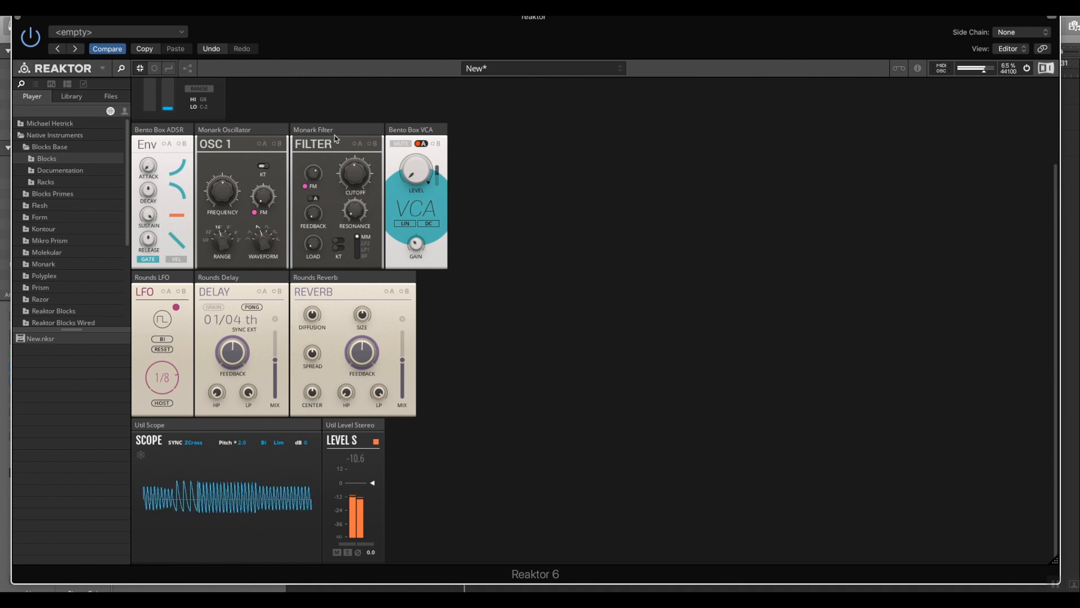
{"action": "left_click", "coordinate": [17, 20]}
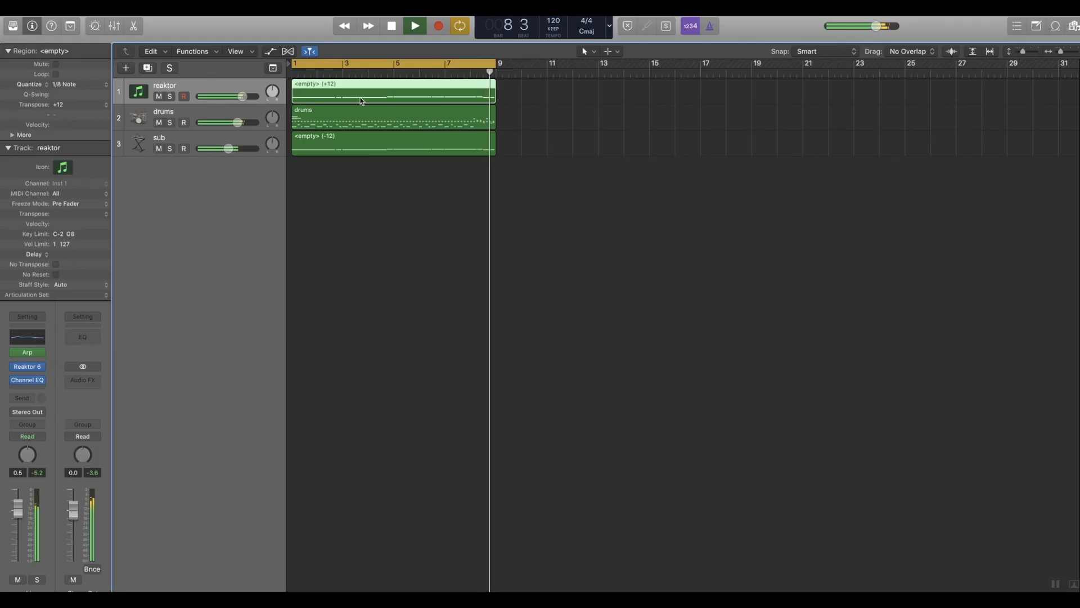
Step: Stop playback, look over the finished Reaktor Blocks patch once more, and close its window
{"action": "left_click", "coordinate": [394, 26]}
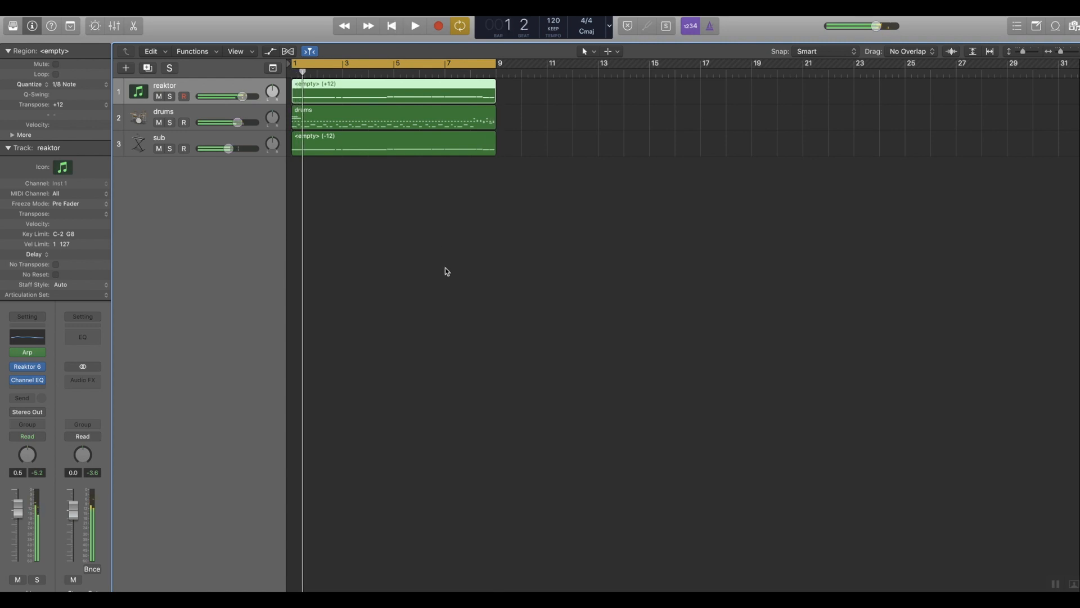
{"action": "mouse_move", "coordinate": [30, 371]}
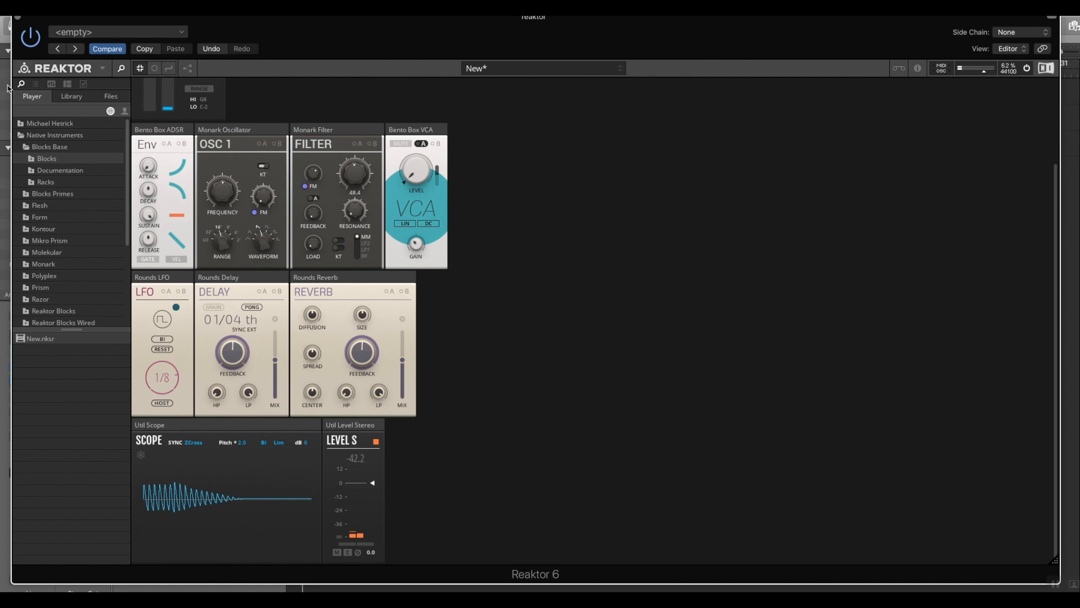
{"action": "left_click", "coordinate": [18, 19]}
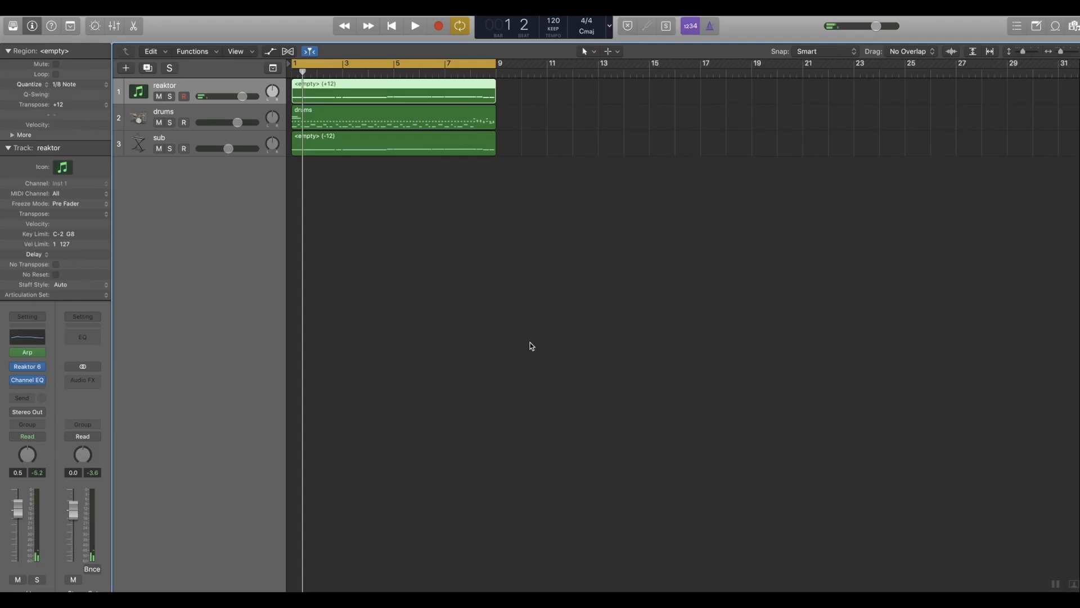